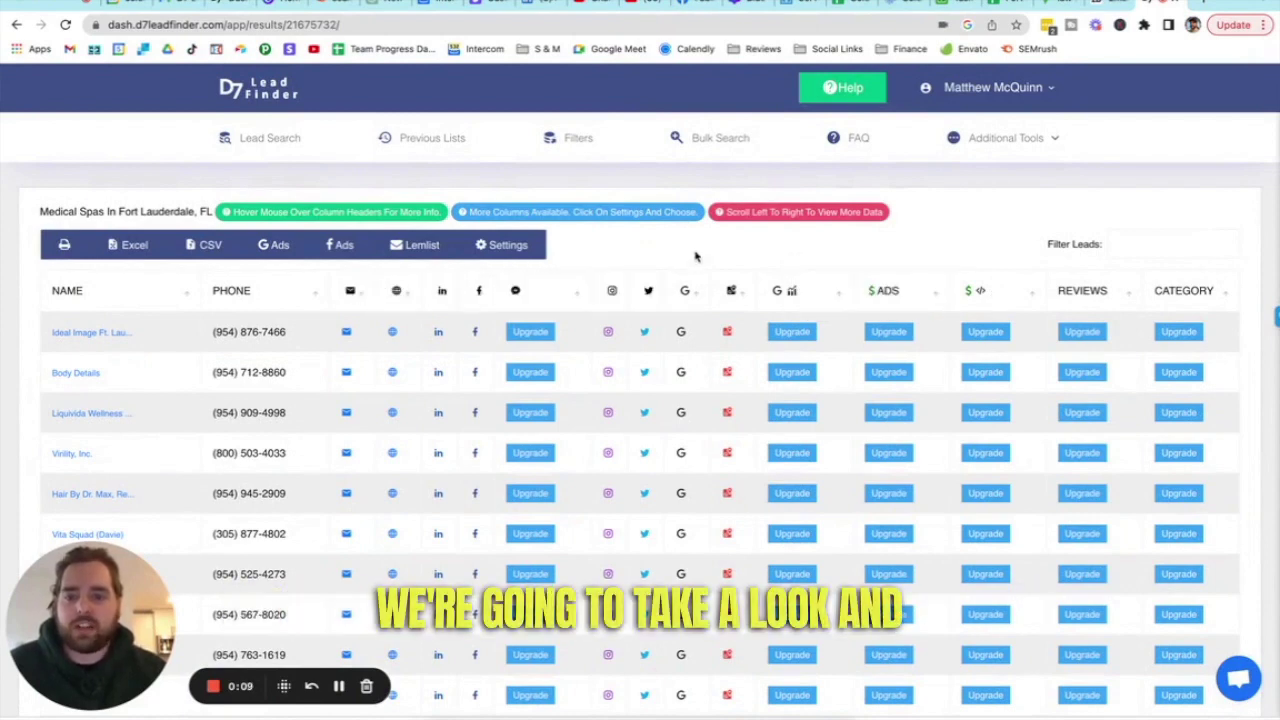
Sort the medical spa lead list by City from A to Z.
scroll(686, 340, "down", 10)
scroll(690, 380, "up", 15)
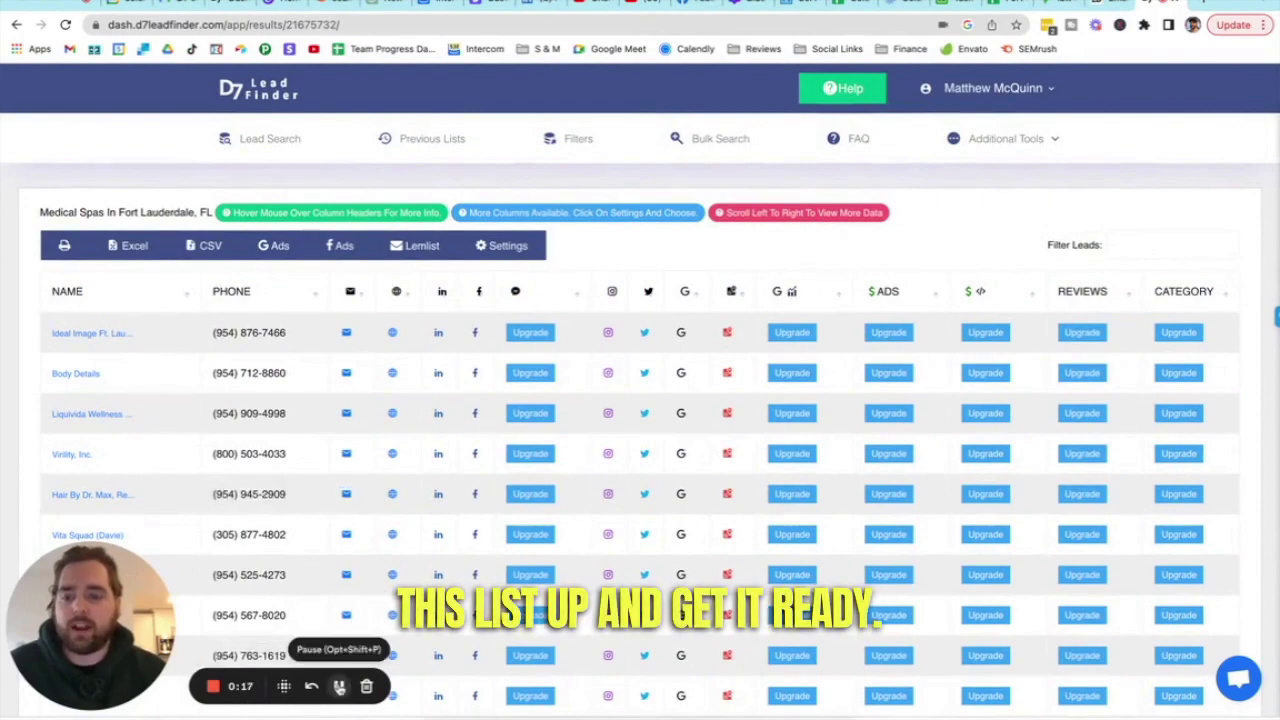
left_click(338, 685)
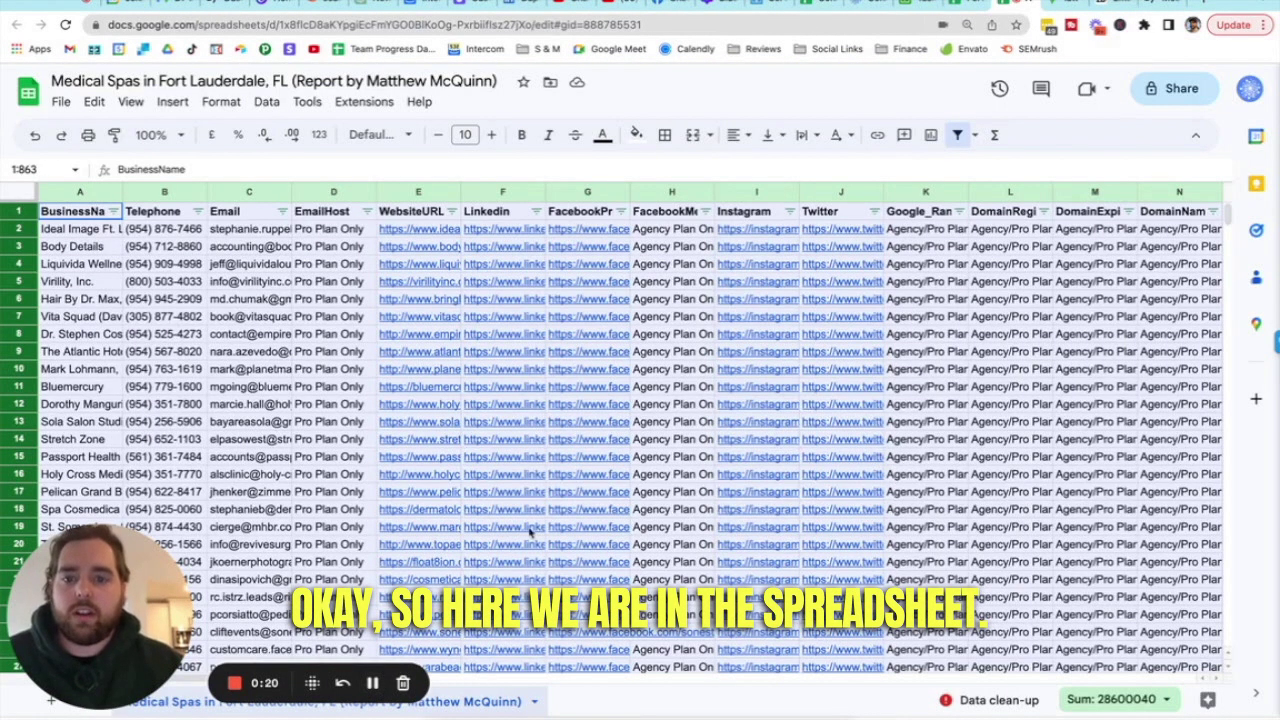
left_click(670, 514)
scroll(670, 520, "right", 15)
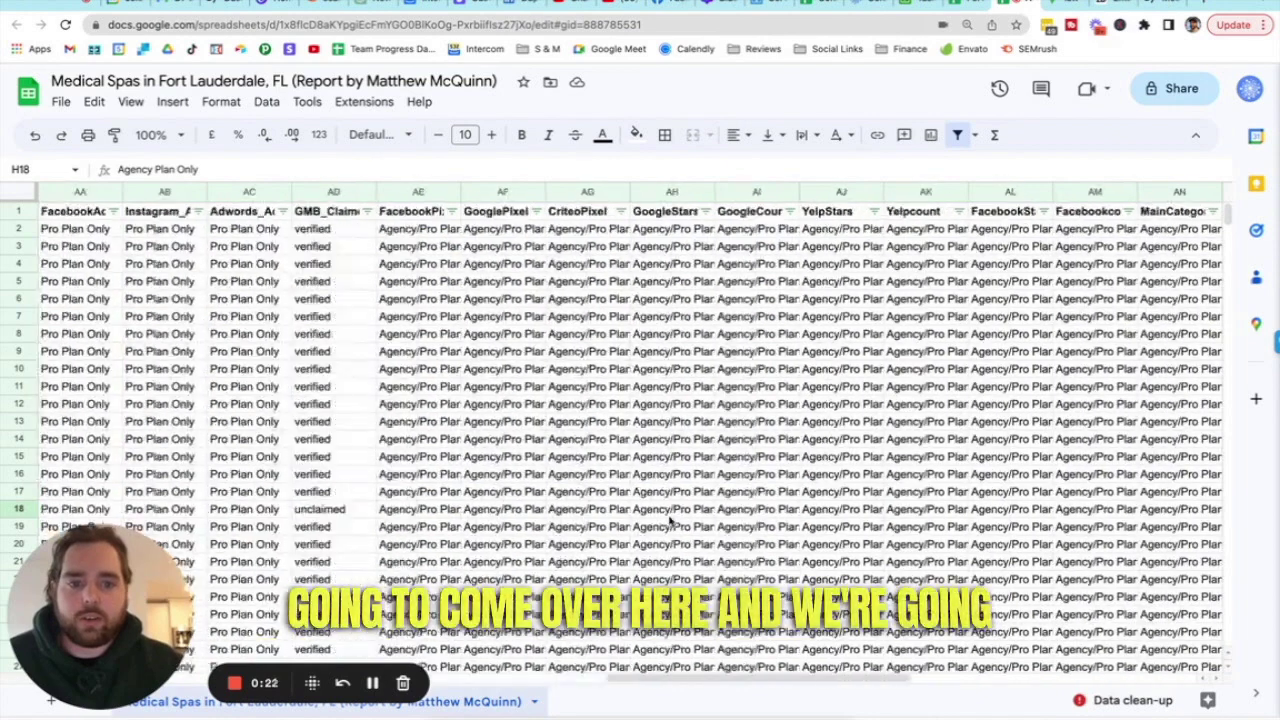
scroll(670, 520, "right", 3)
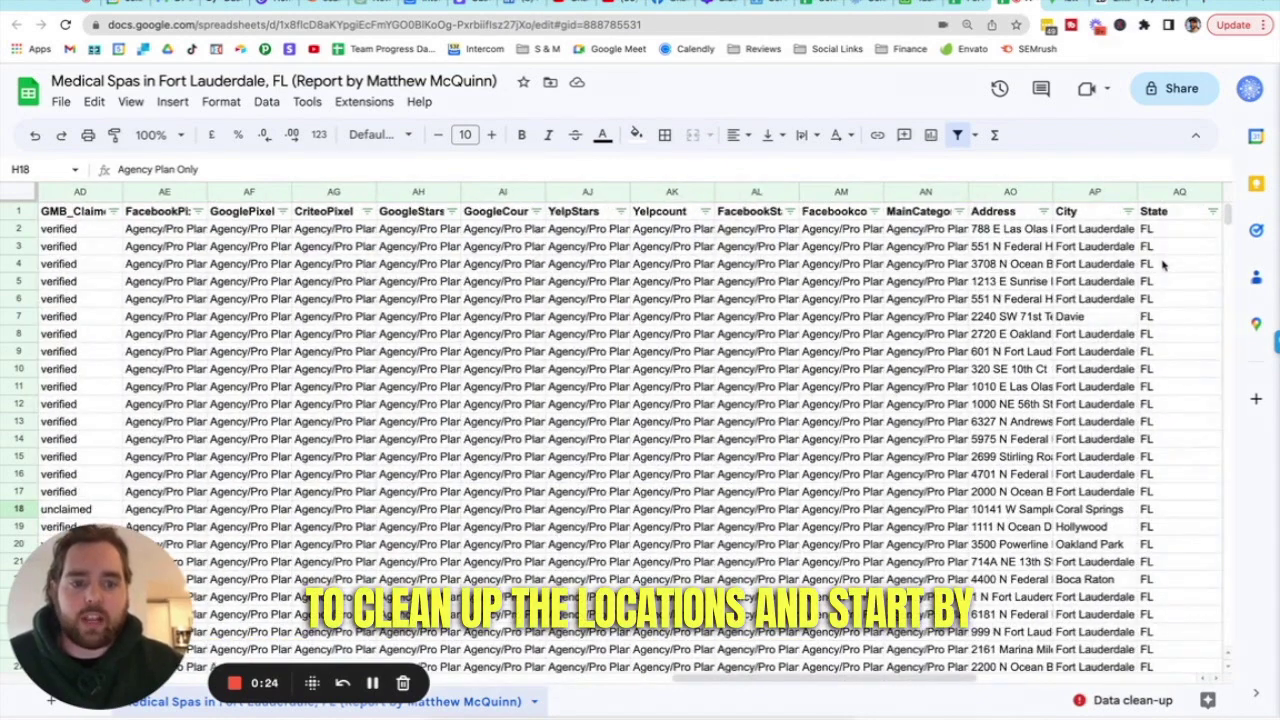
left_click(1130, 212)
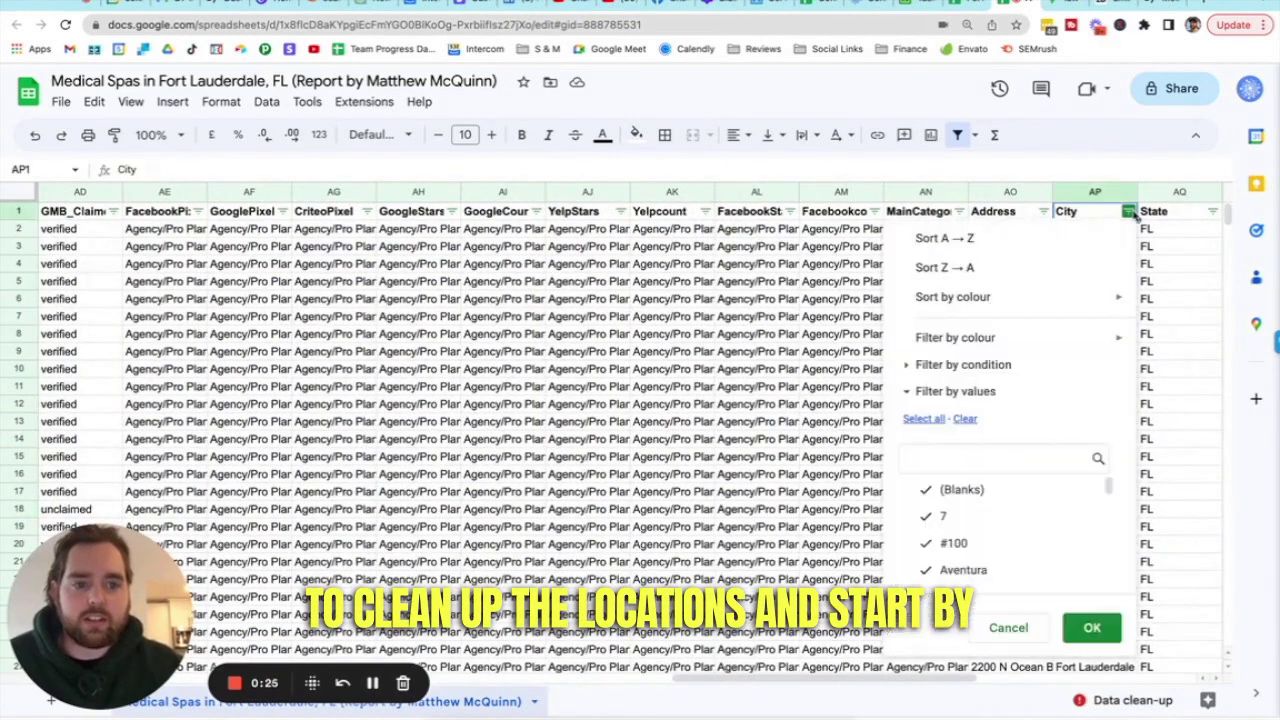
left_click(1071, 246)
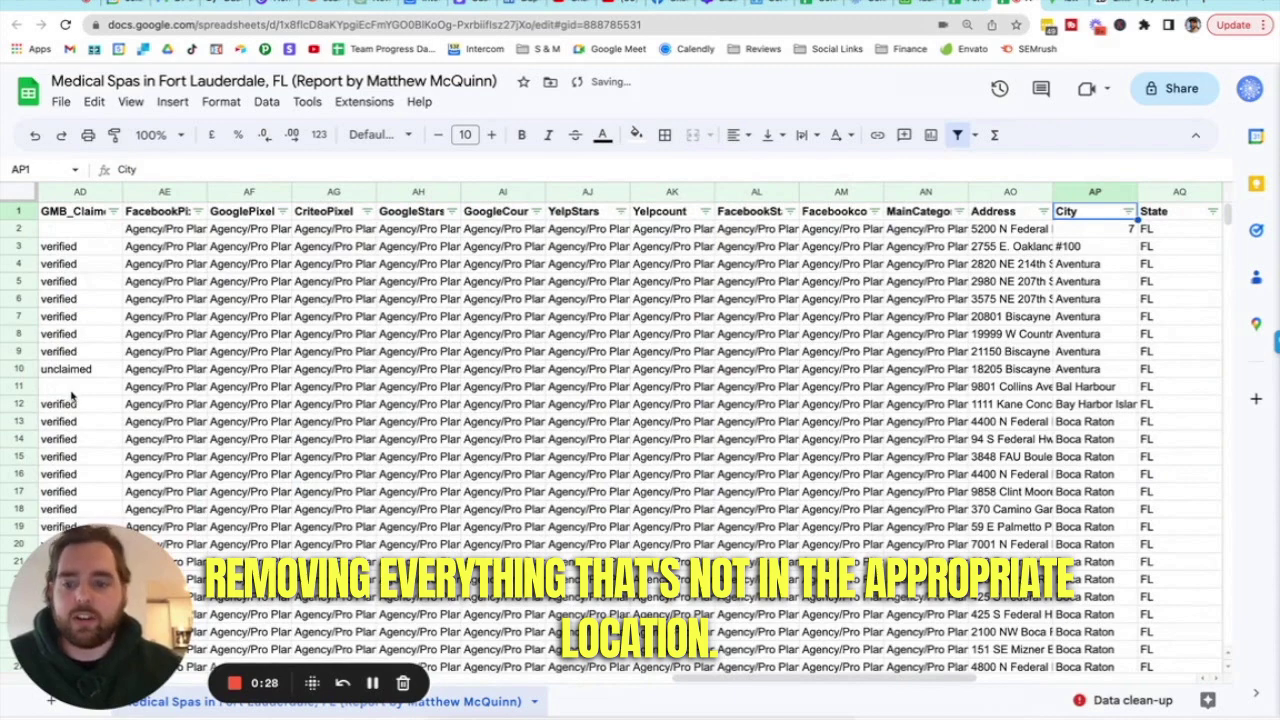
Delete rows 419–731, which hold other cities like Weston and Wilton Manors.
left_click(373, 683)
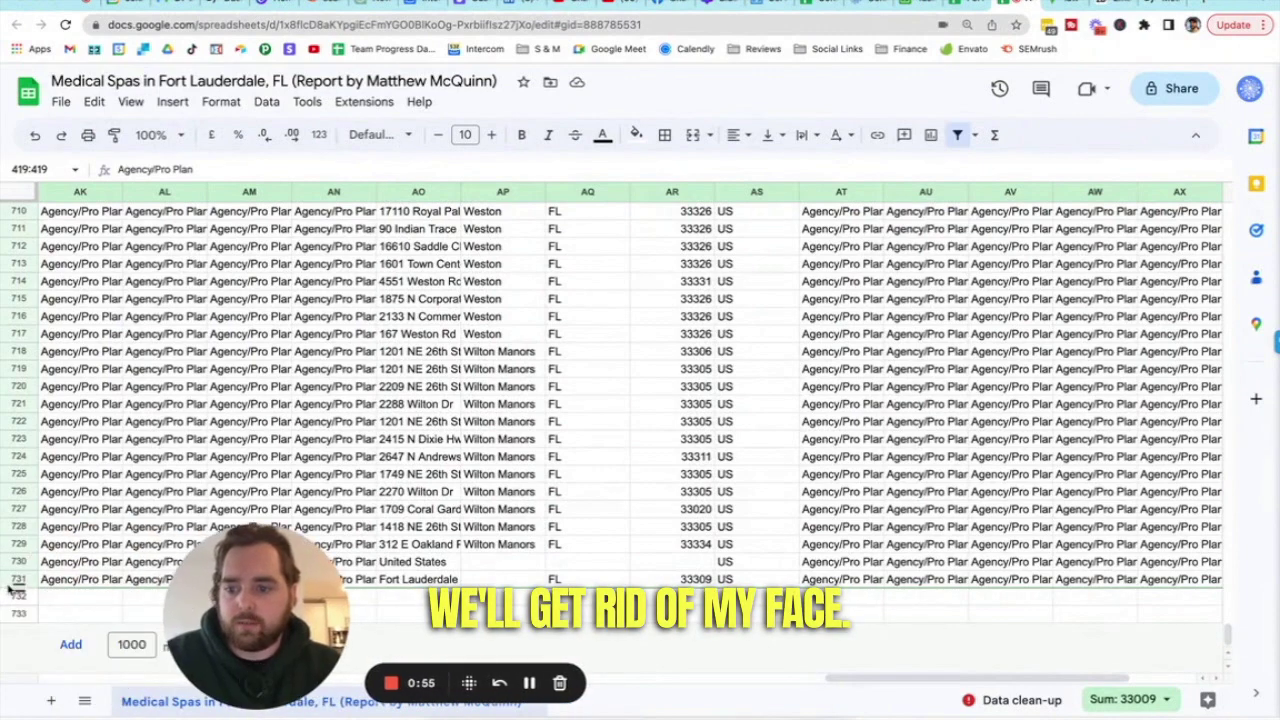
left_click(15, 578, "shift")
right_click(15, 578)
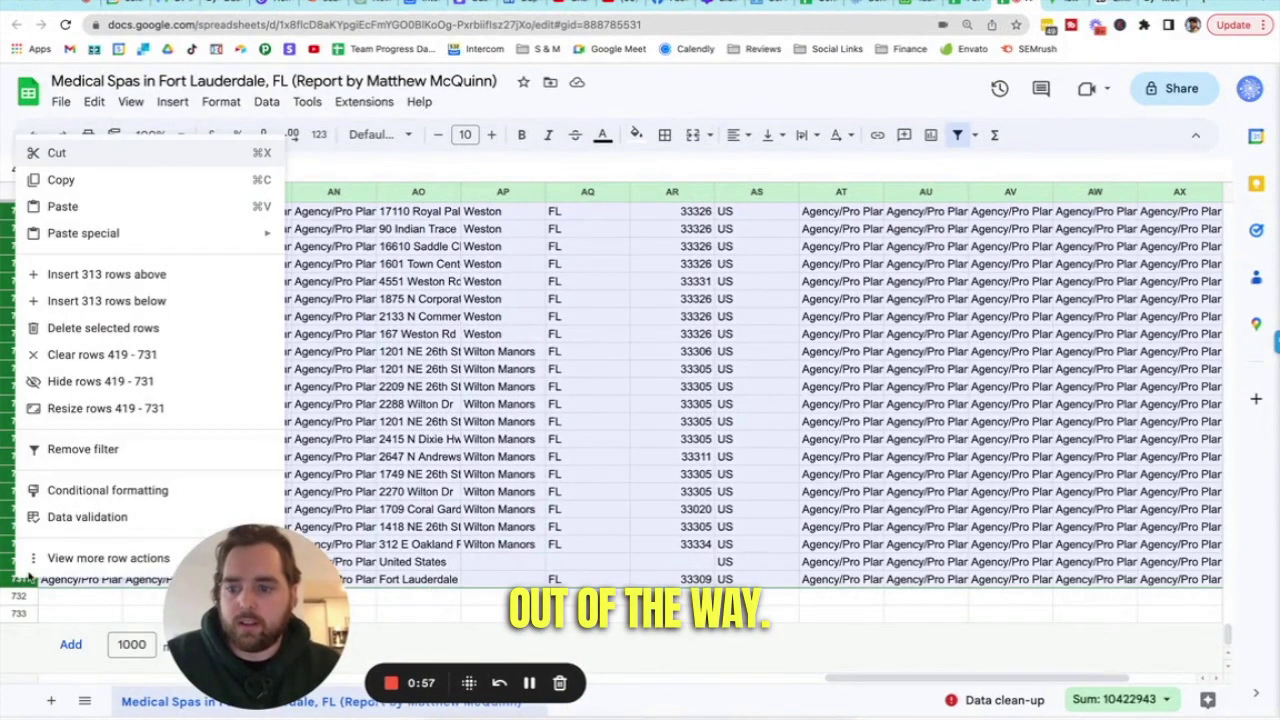
left_click(92, 330)
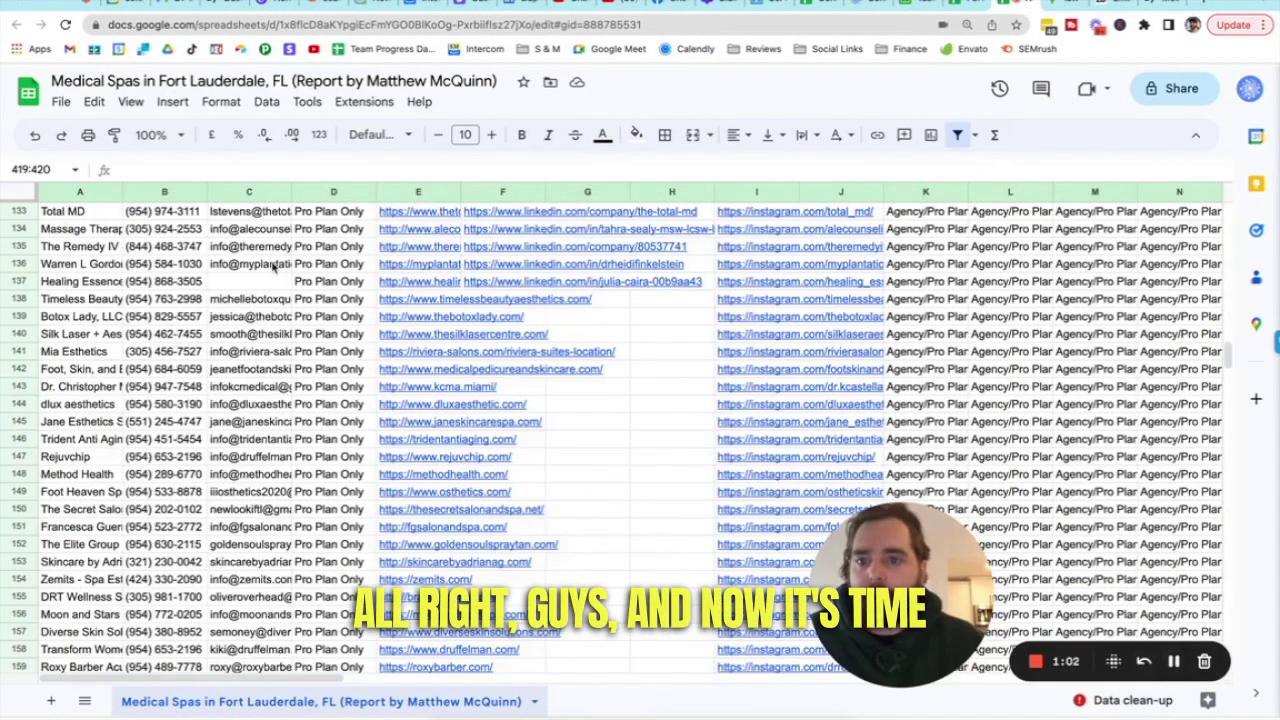
Sort the leads by Email from A to Z and widen the Email column.
scroll(273, 265, "up", 20)
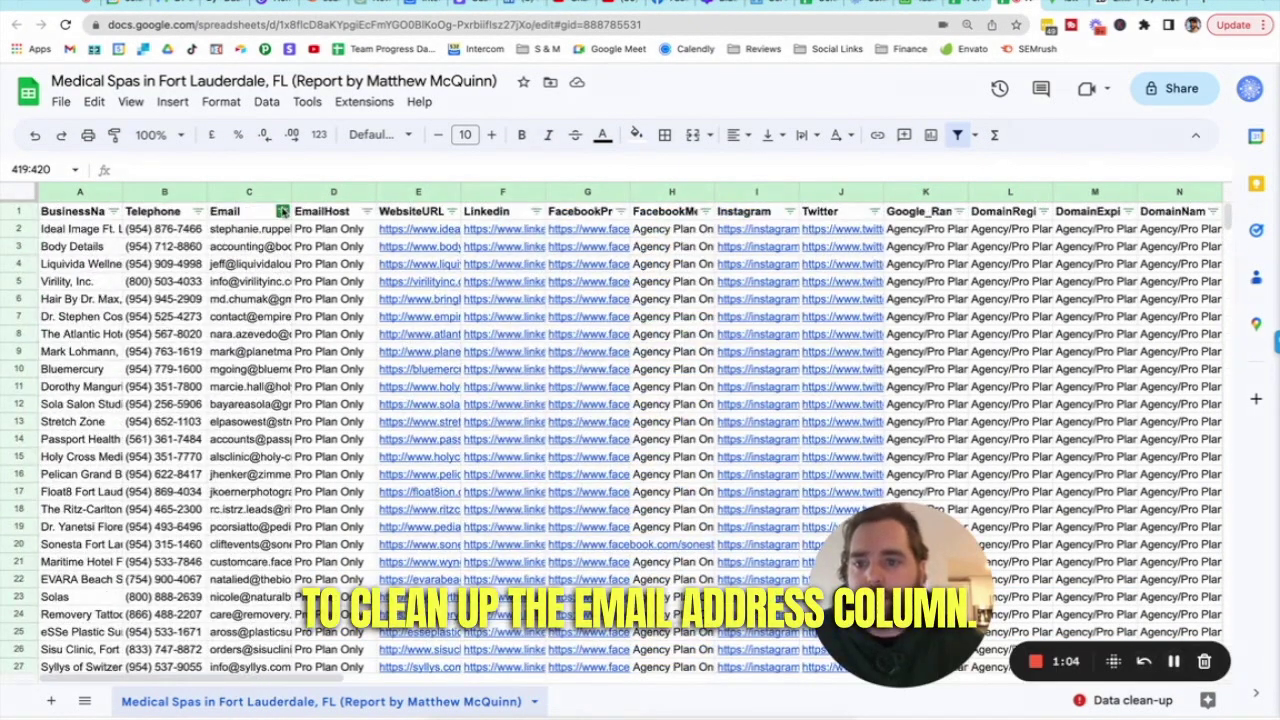
left_click(282, 211)
left_click(218, 241)
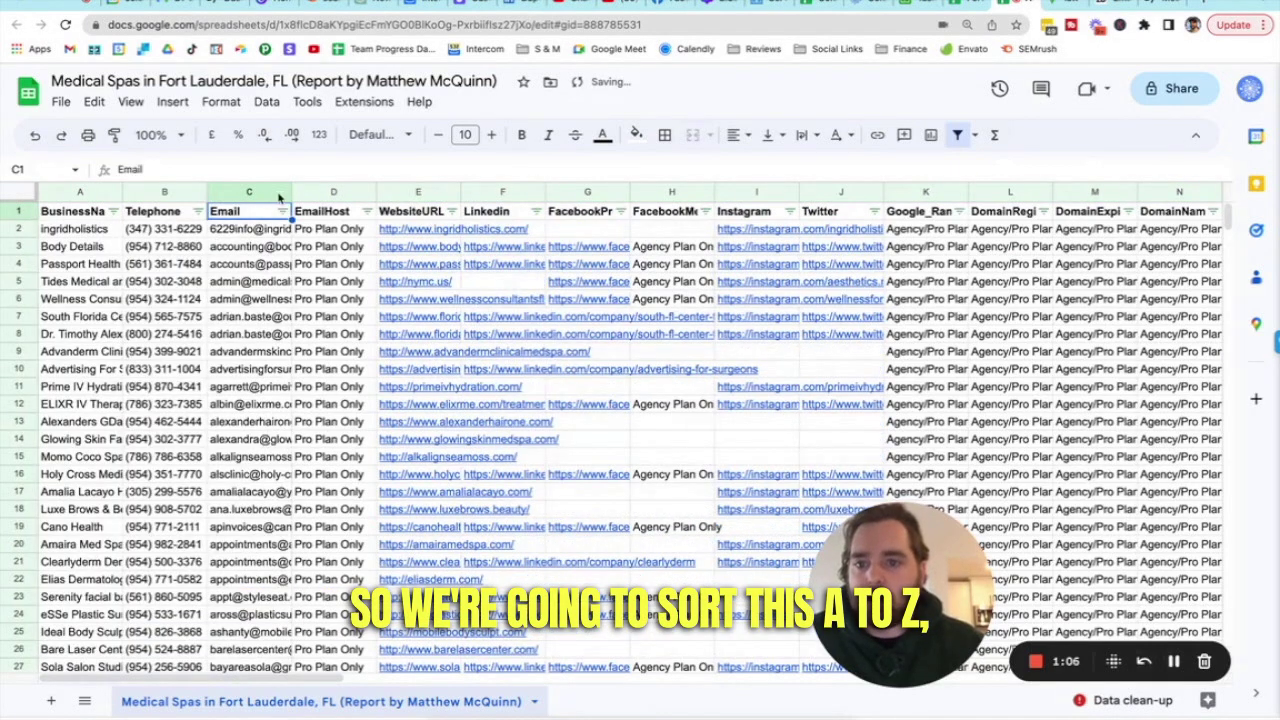
left_click_drag(292, 192, 409, 193)
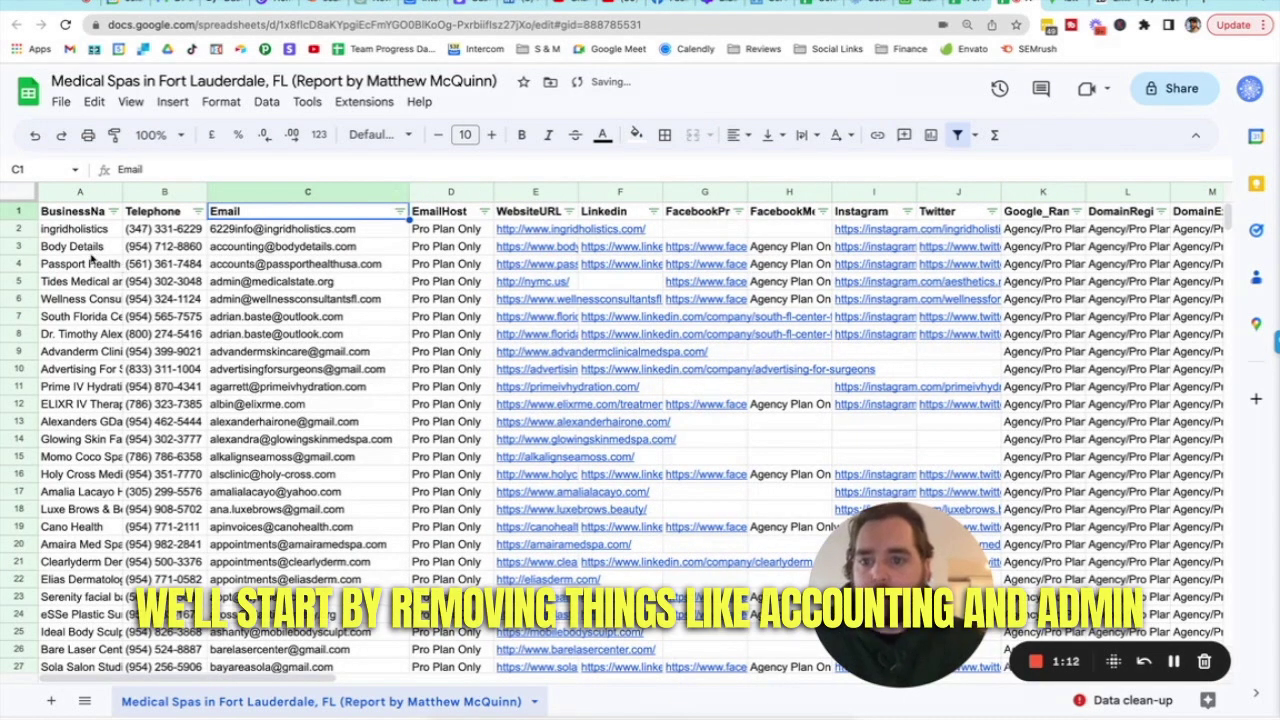
Delete rows 3–6 containing the accounting and admin email addresses.
left_click(24, 246)
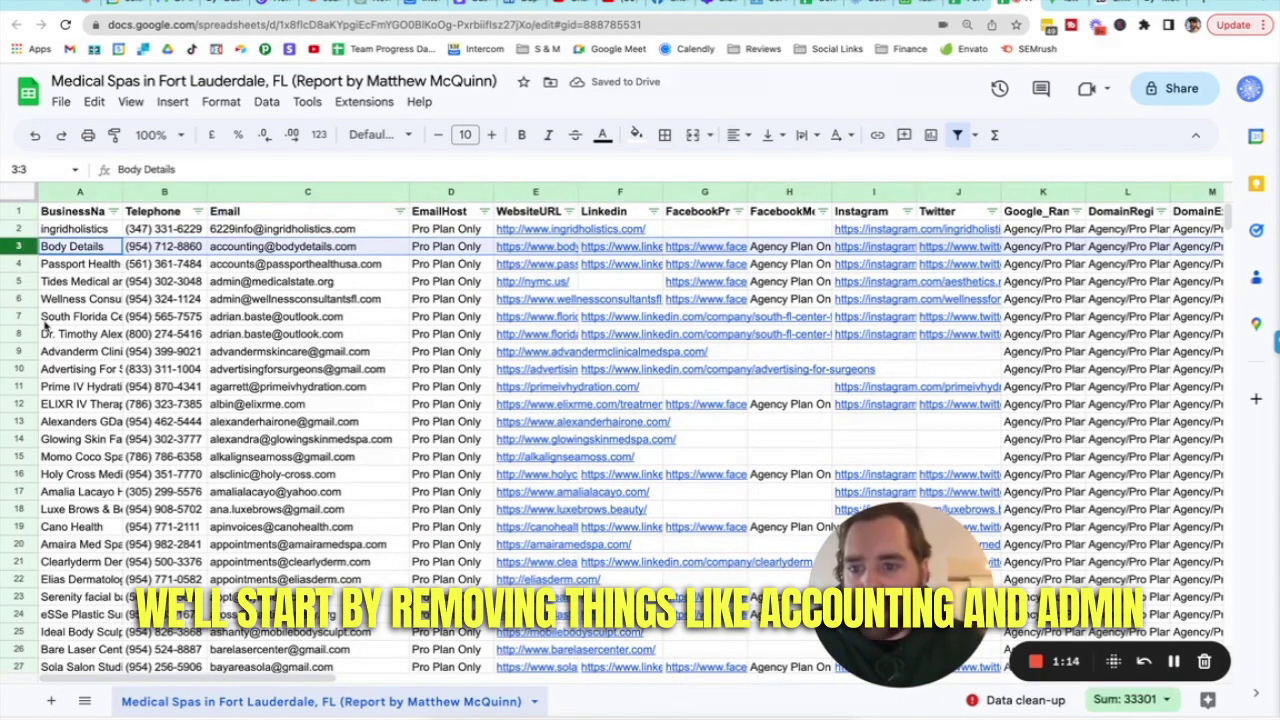
left_click(18, 299, "shift")
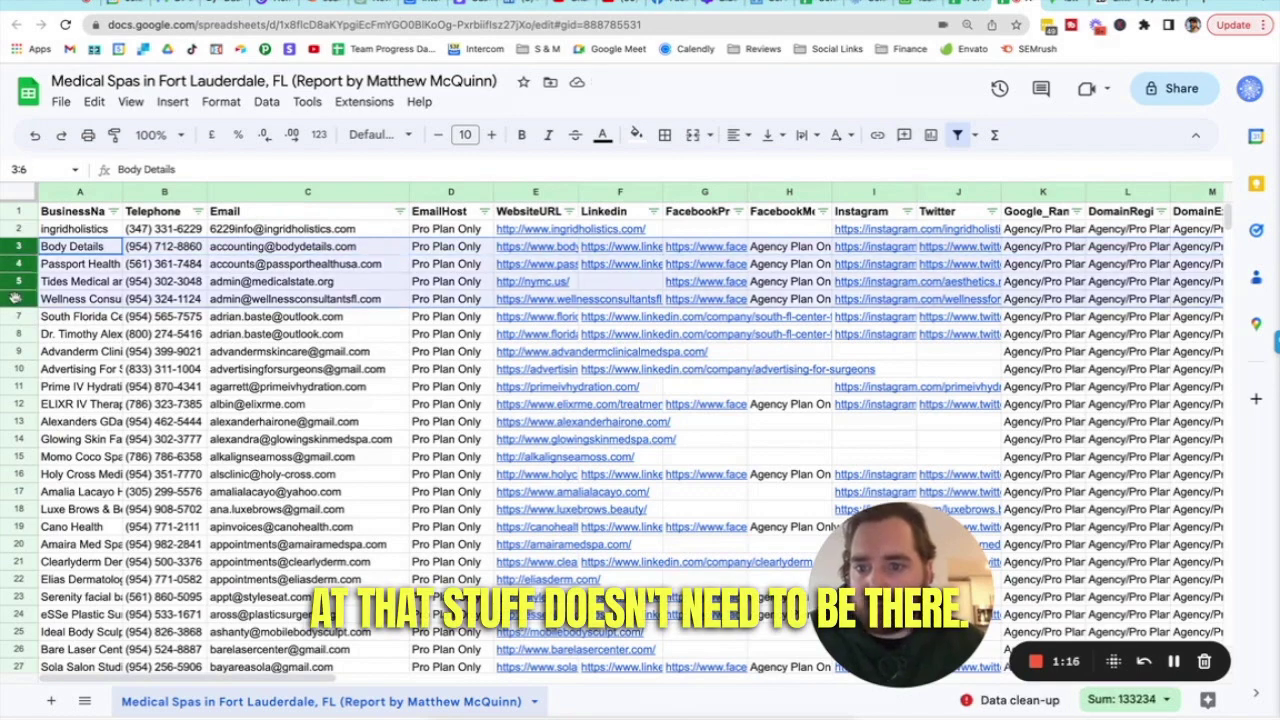
right_click(14, 302)
left_click(84, 466)
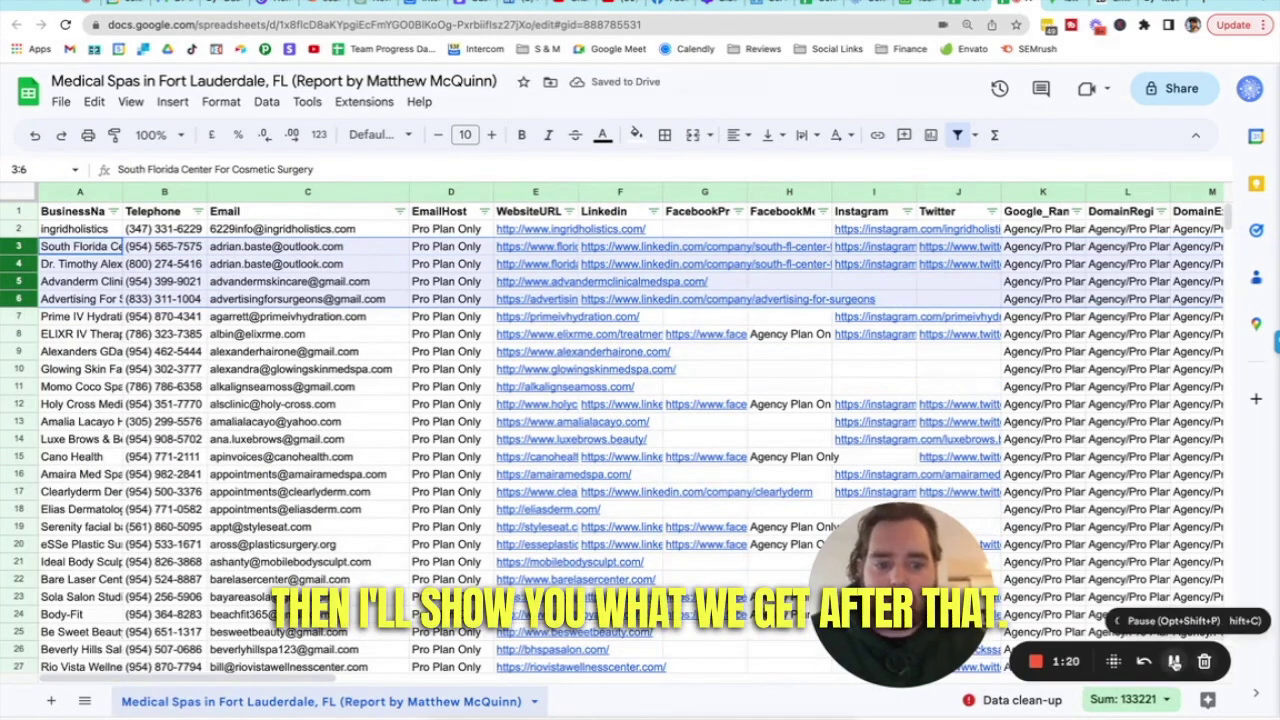
left_click(1175, 661)
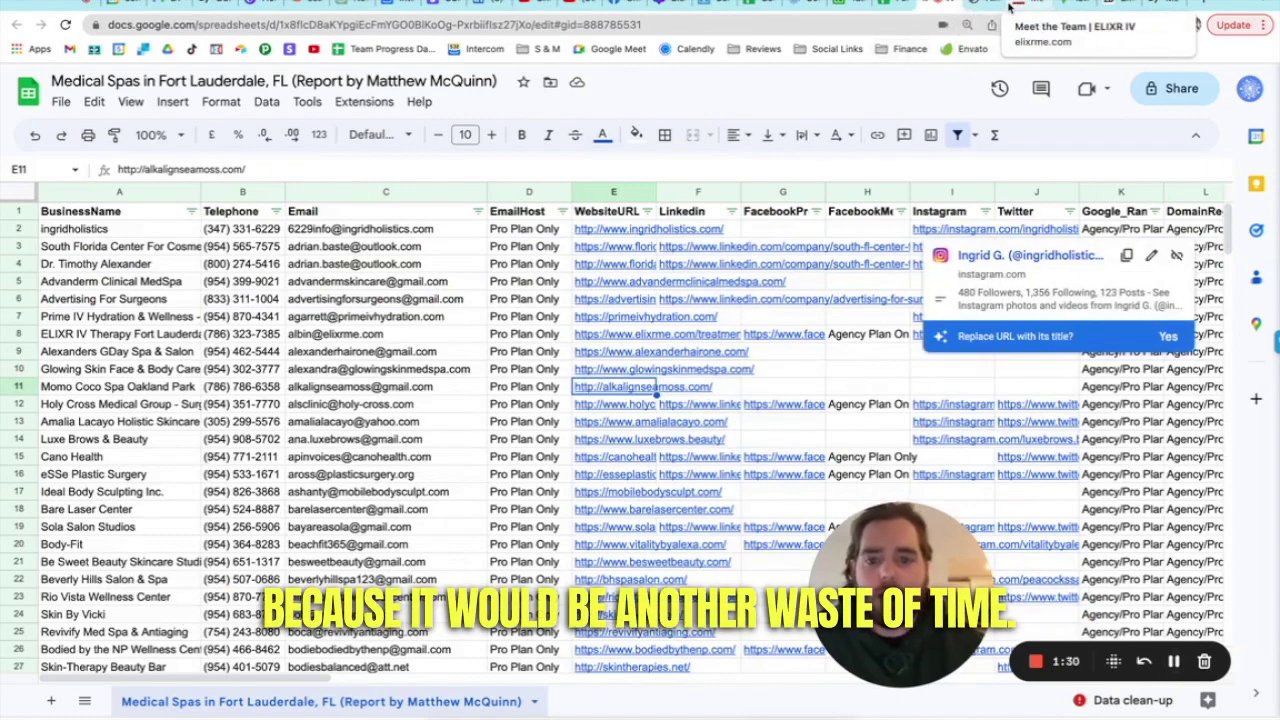
left_click(1015, 6)
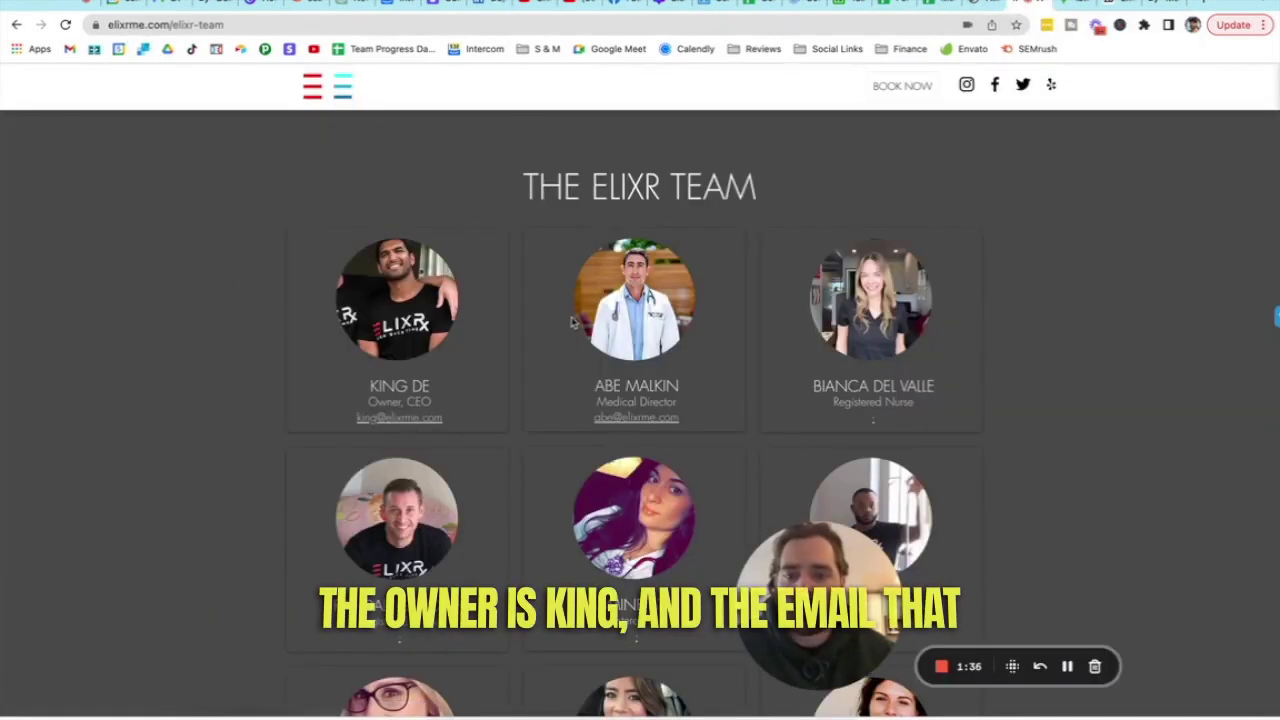
left_click(935, 3)
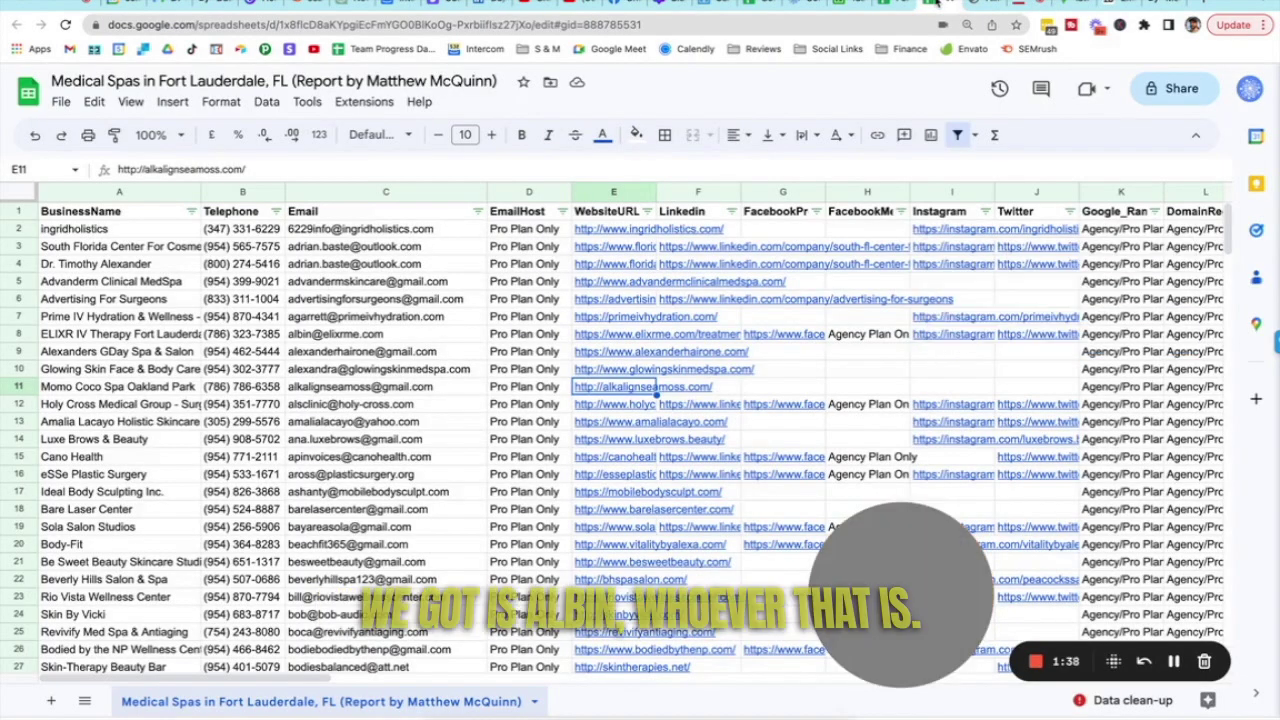
left_click(336, 339)
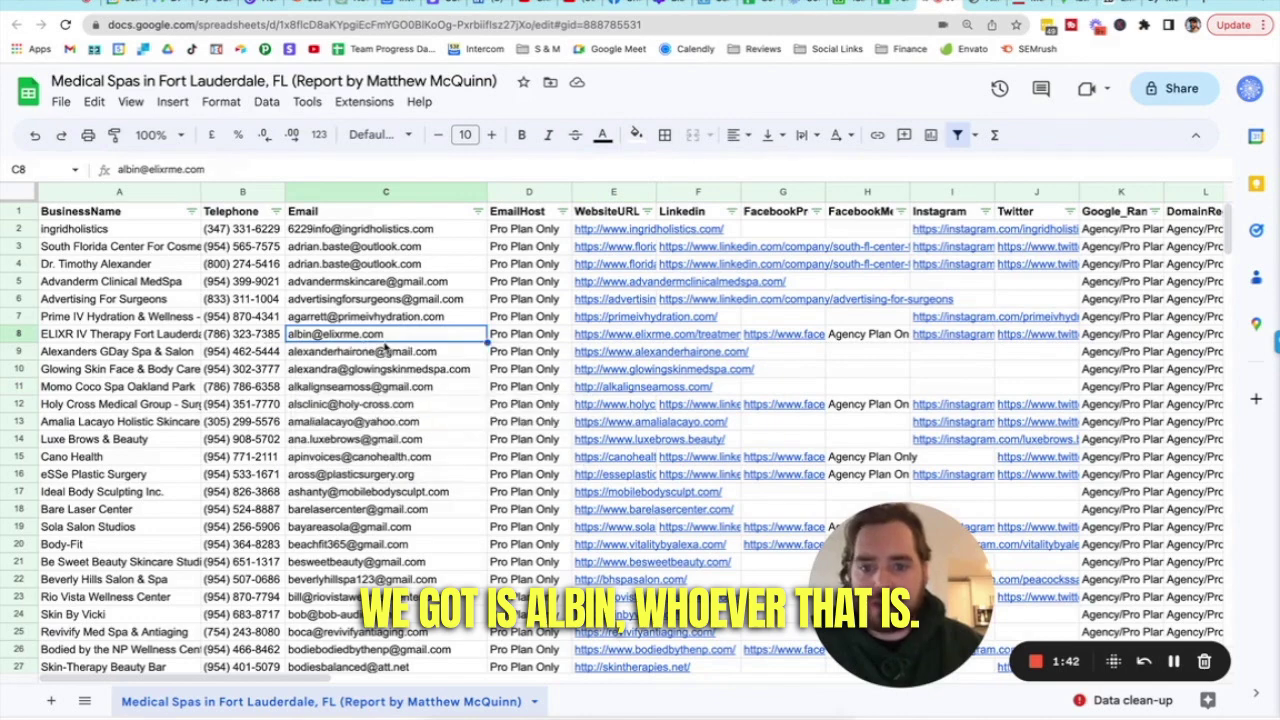
mouse_move(611, 368)
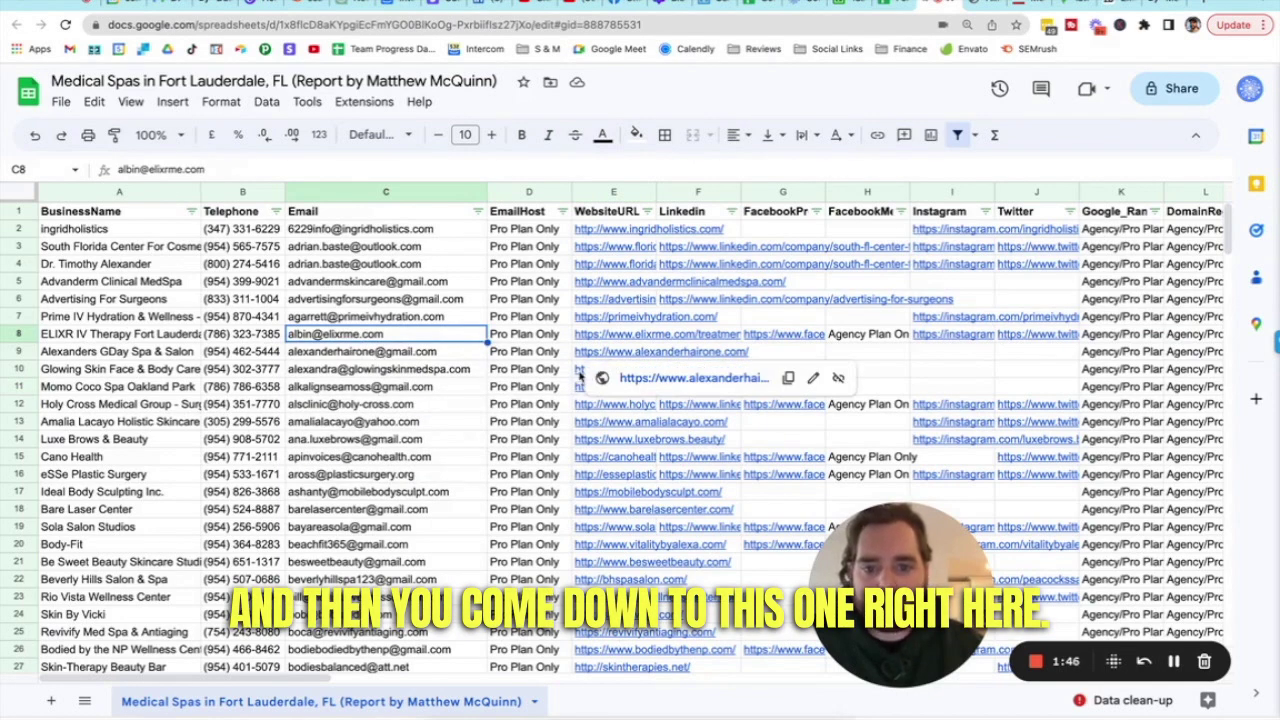
left_click(580, 373)
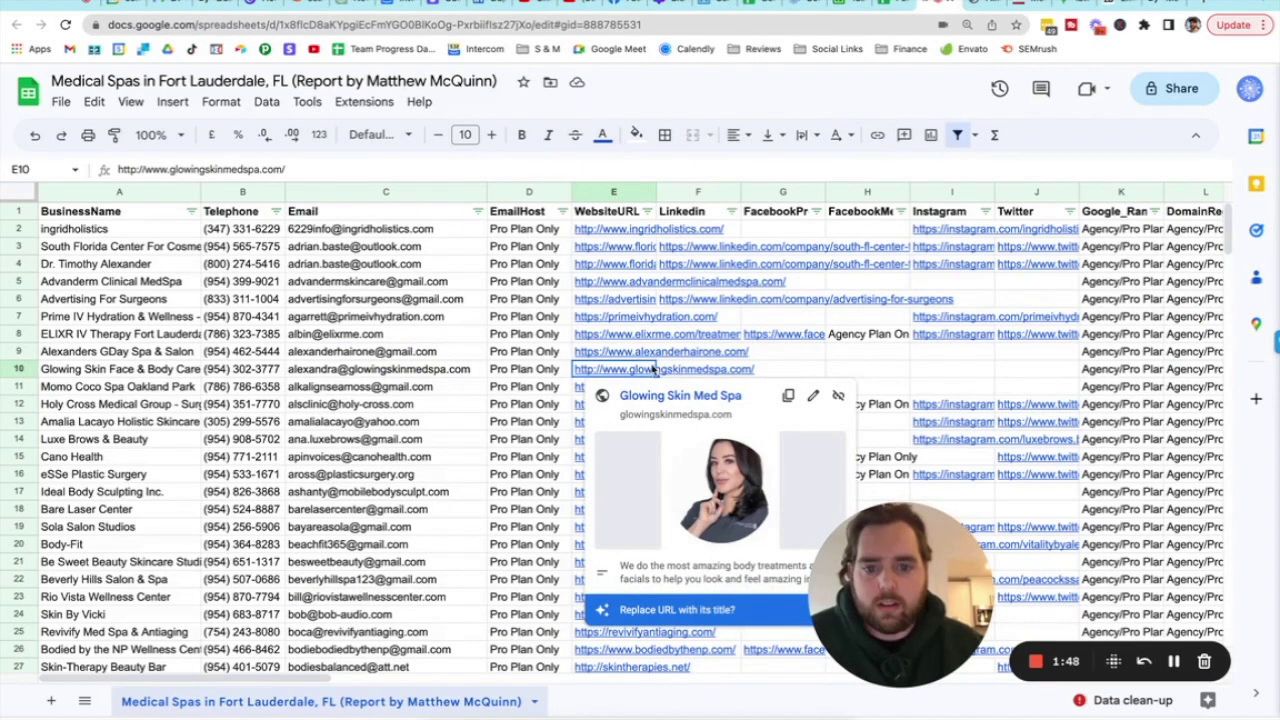
left_click(985, 5)
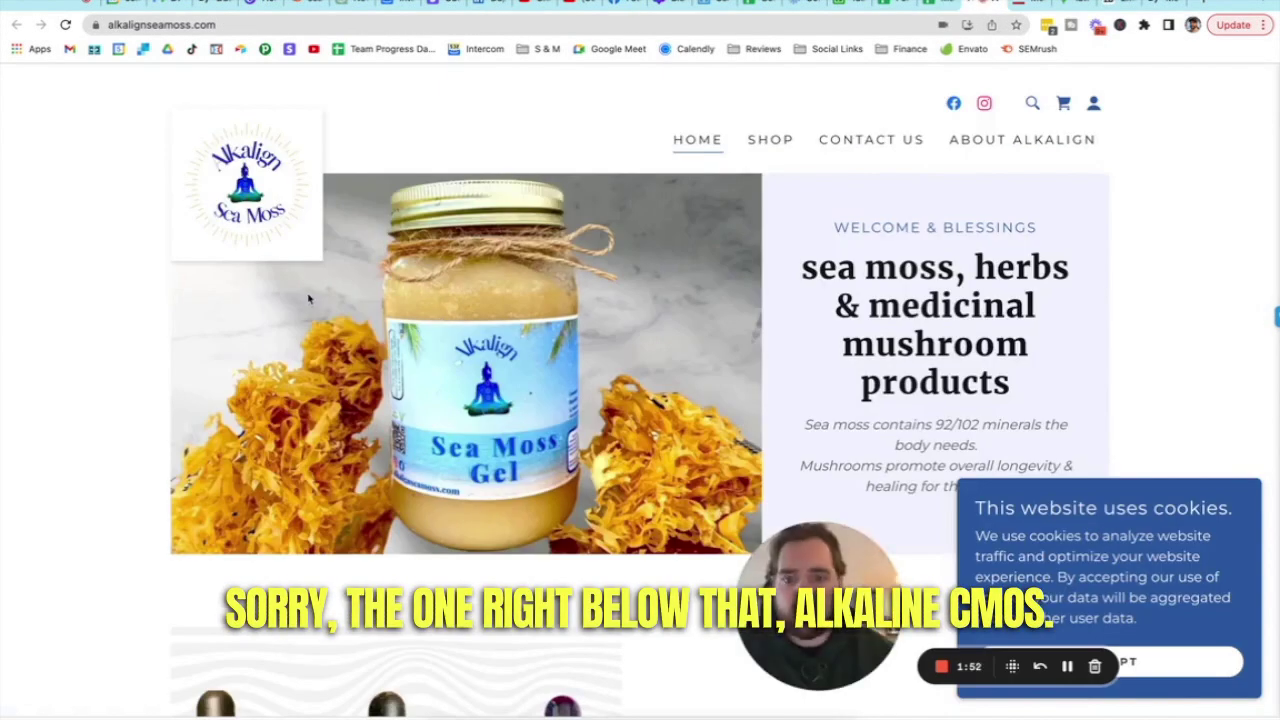
scroll(312, 298, "down", 3)
scroll(312, 298, "down", 10)
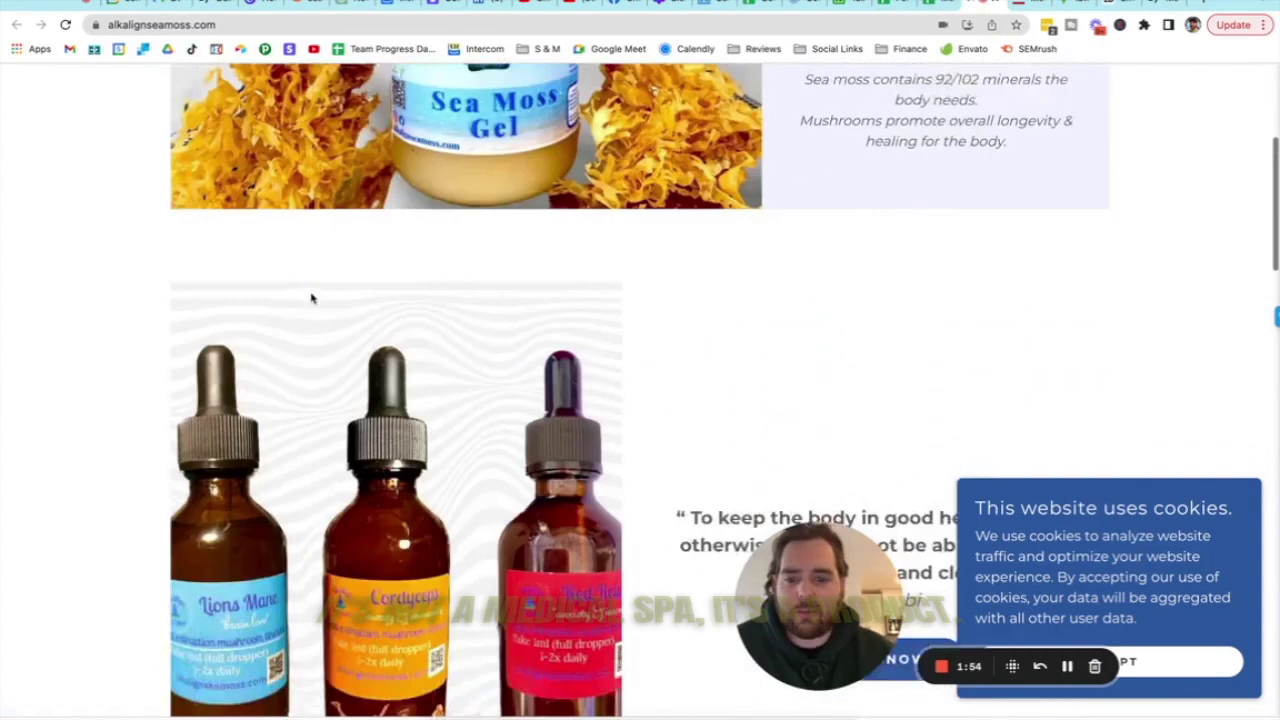
scroll(312, 298, "up", 15)
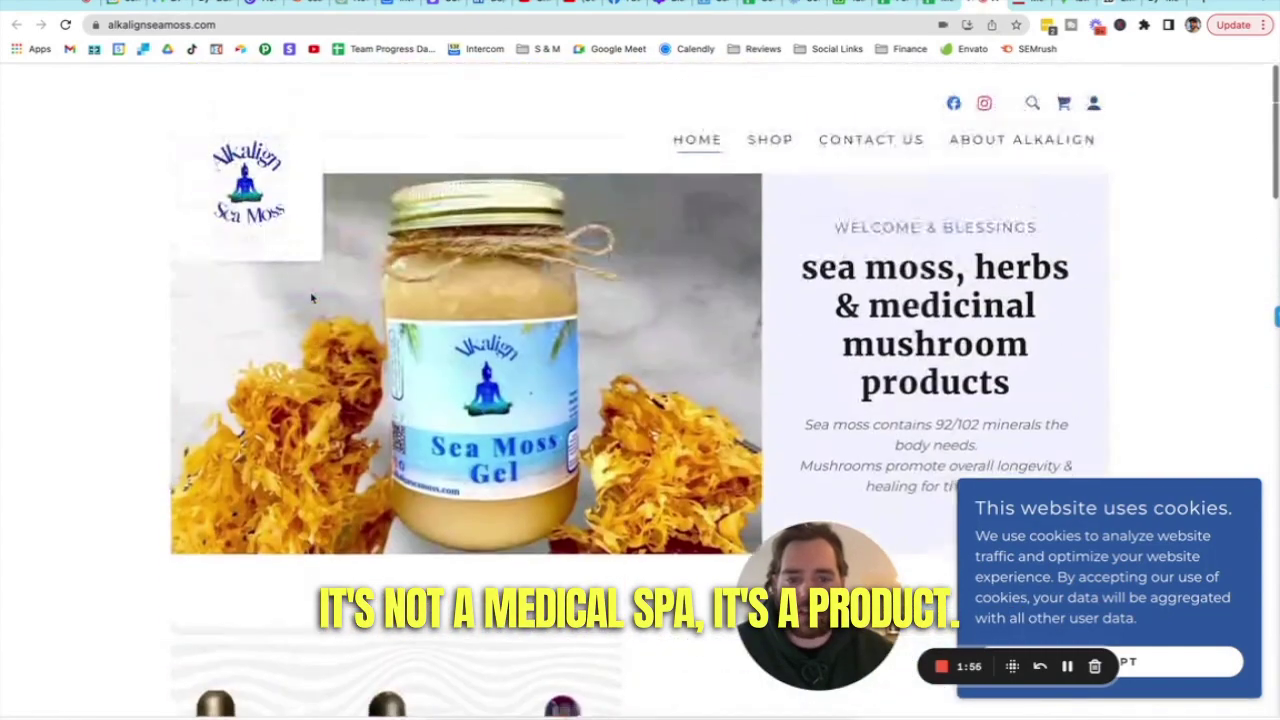
left_click(936, 8)
scroll(566, 328, "down", 5)
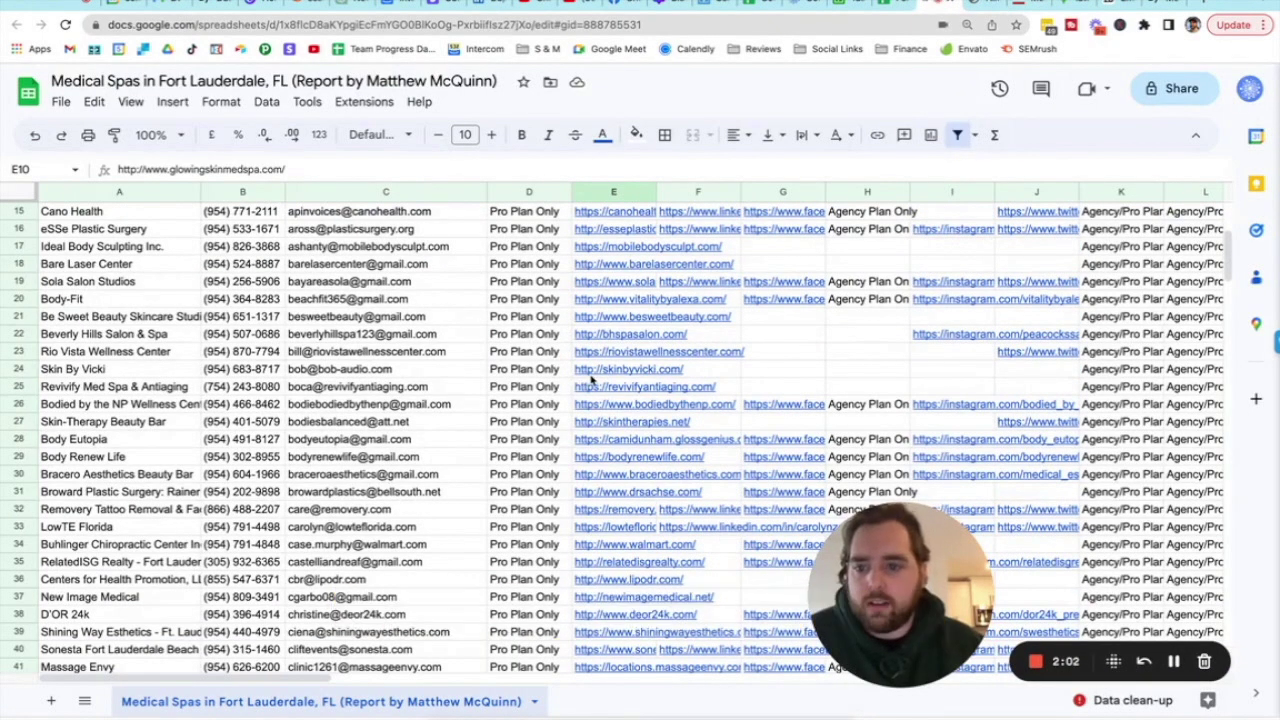
Inspect the skinbyvicki.com, skintherapies.net and braceroaesthetics.com links and the Bracero and Broward emails.
left_click(603, 370)
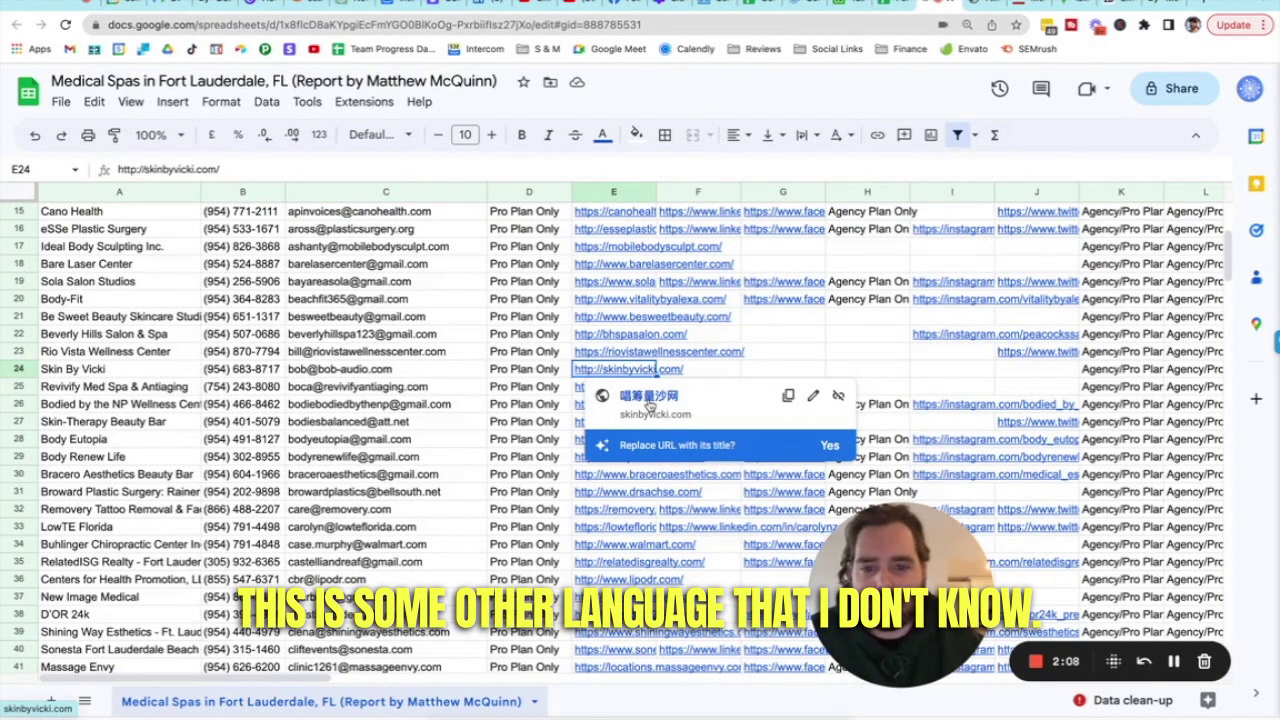
scroll(575, 398, "down", 1)
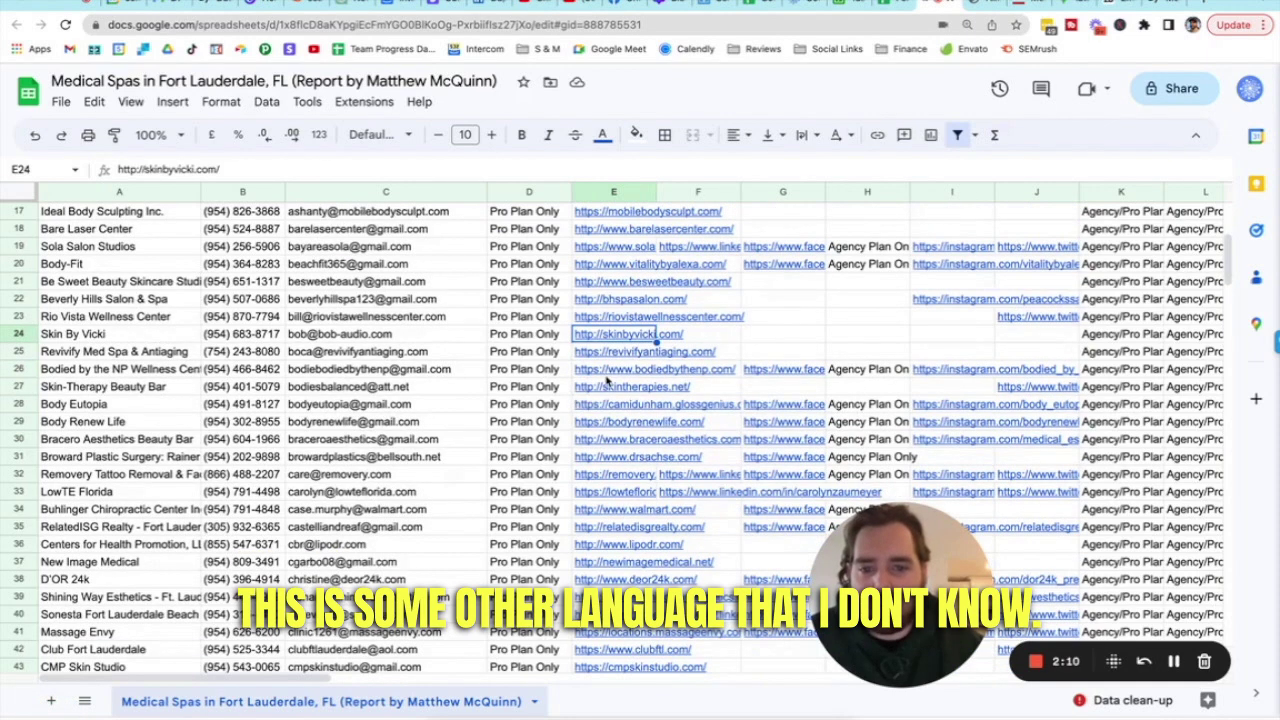
left_click(604, 393)
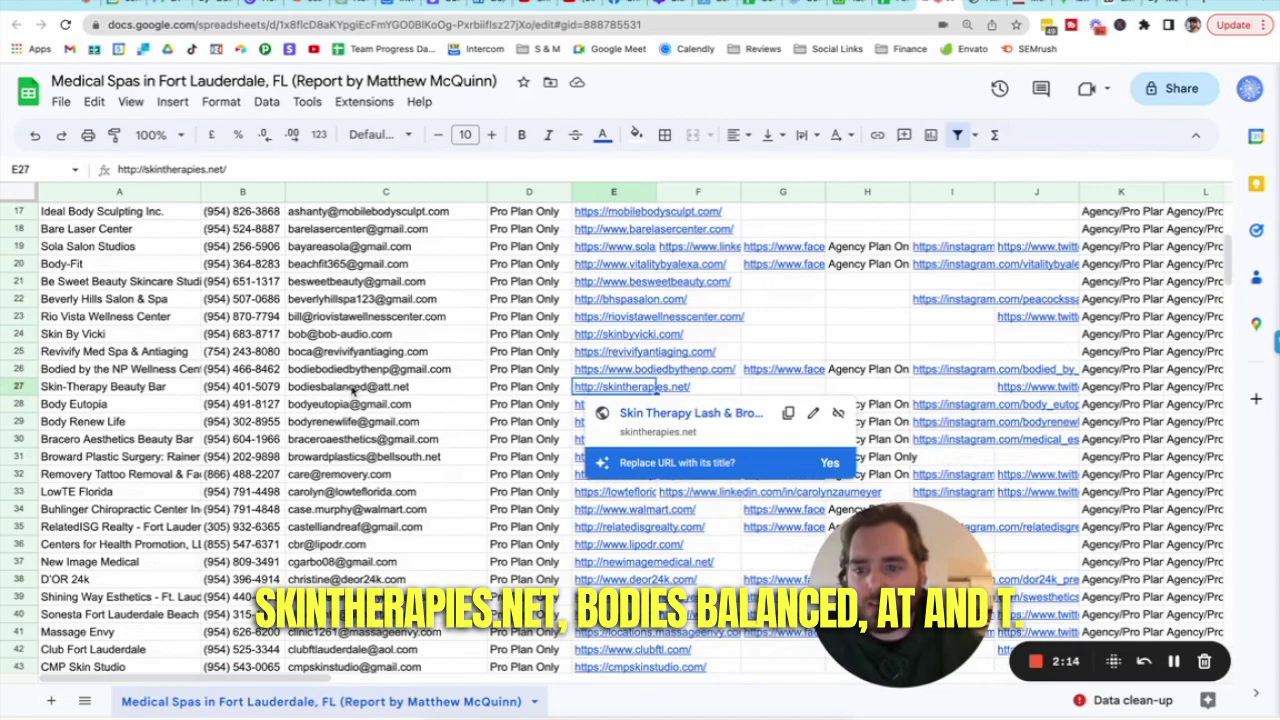
scroll(557, 424, "down", 3)
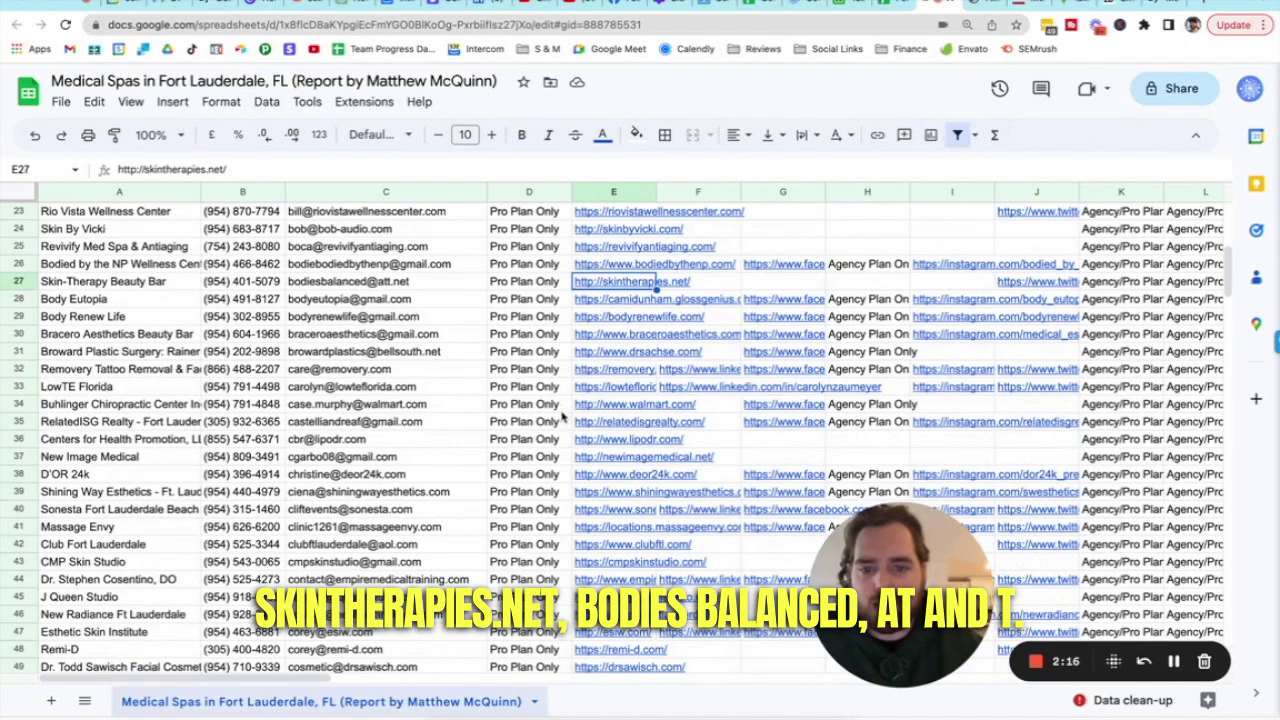
left_click(621, 338)
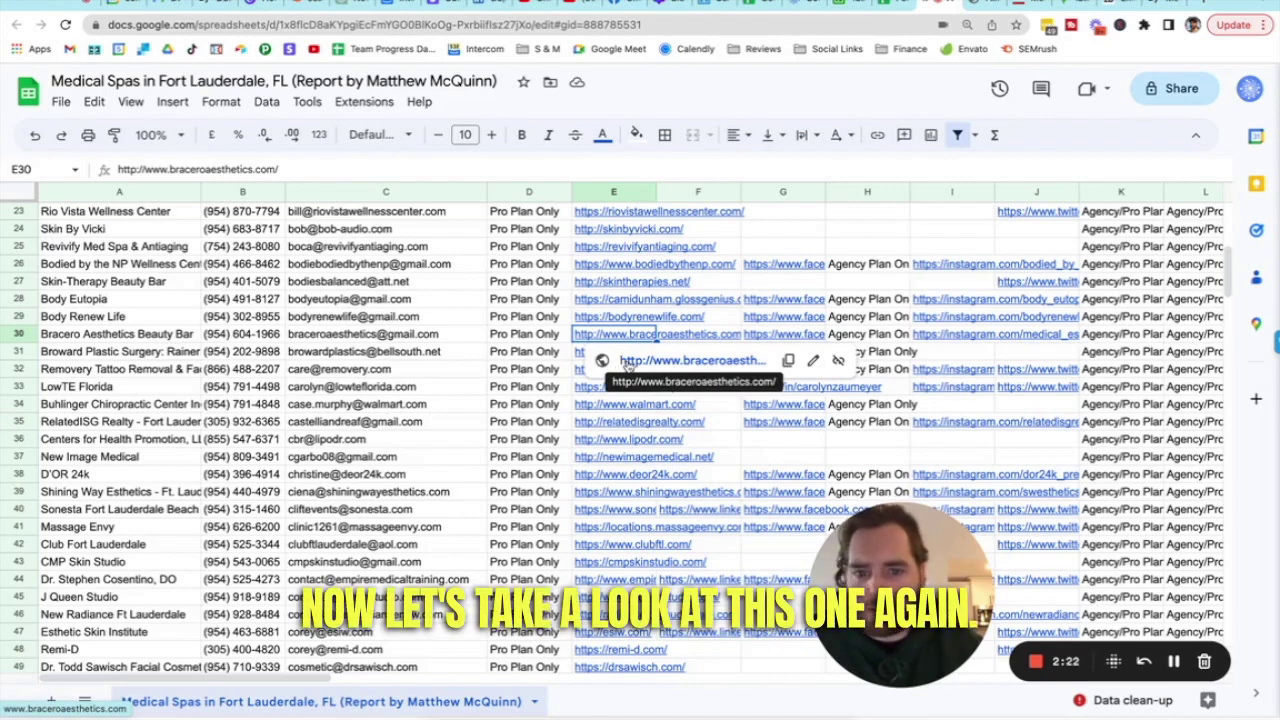
left_click(405, 338)
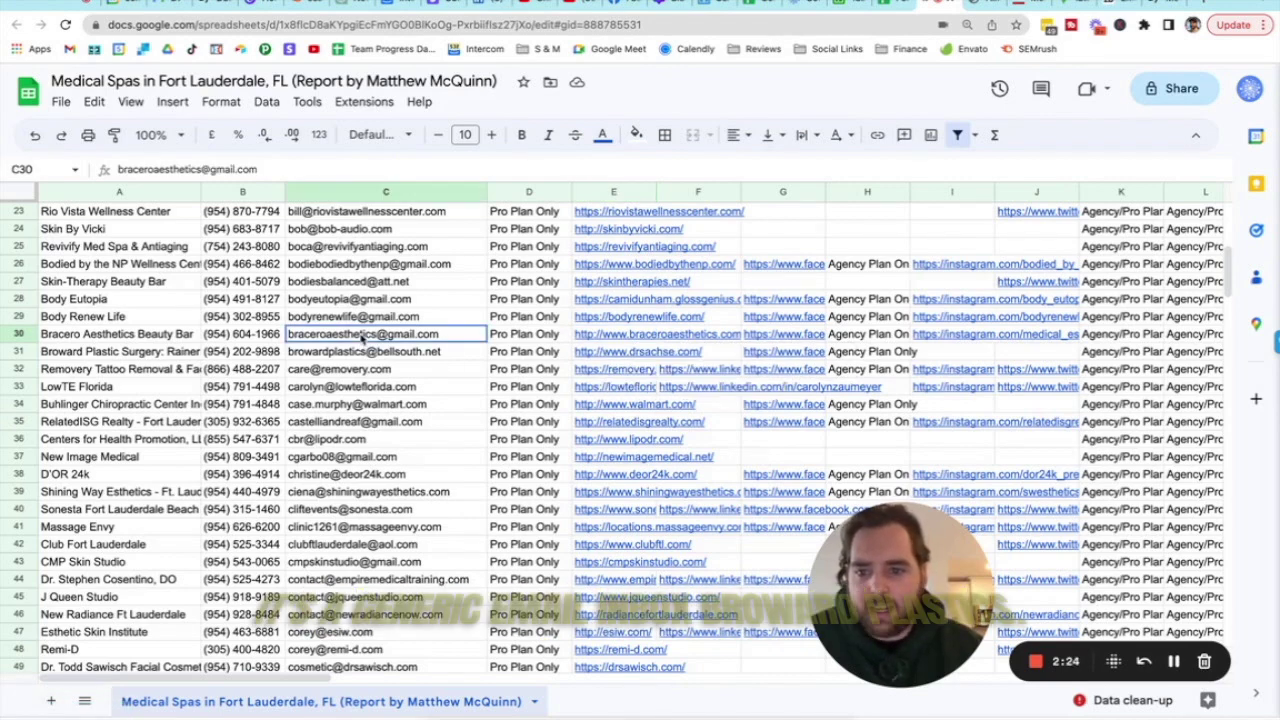
left_click(413, 355)
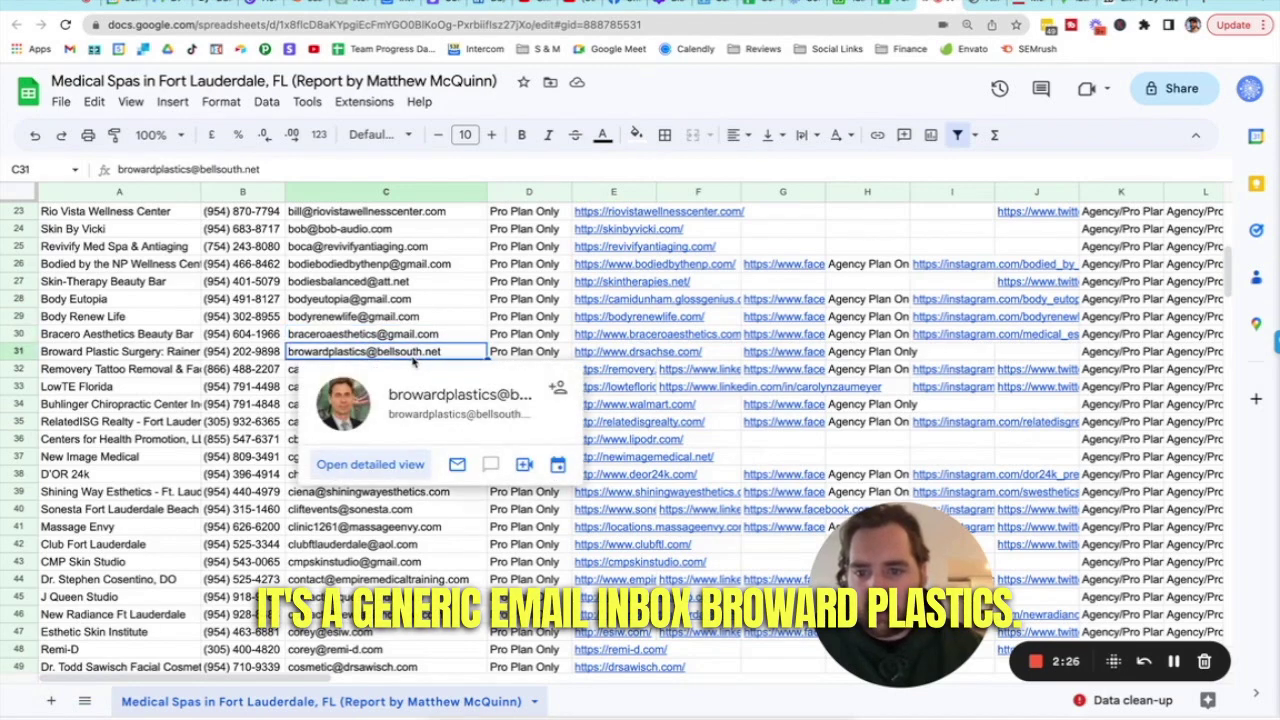
left_click(630, 355)
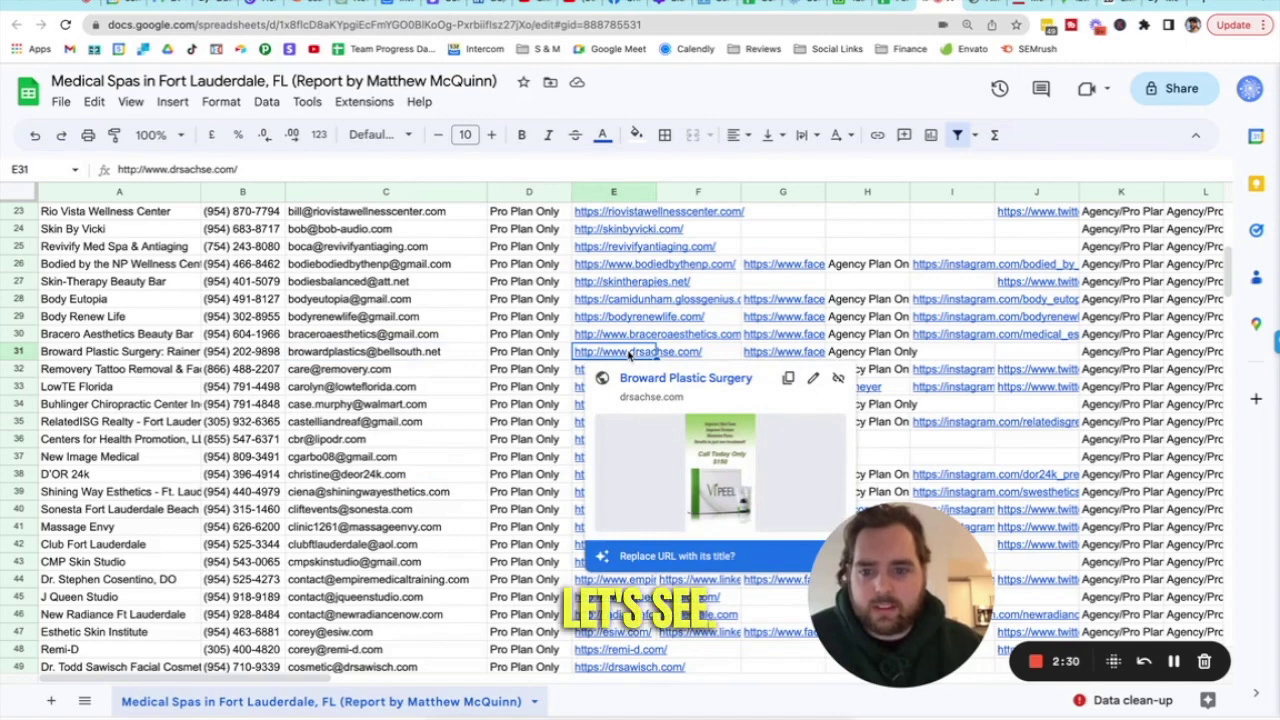
Check the Removery email, D'OR 24k row and walmart.com link, then scroll through the list.
left_click(445, 369)
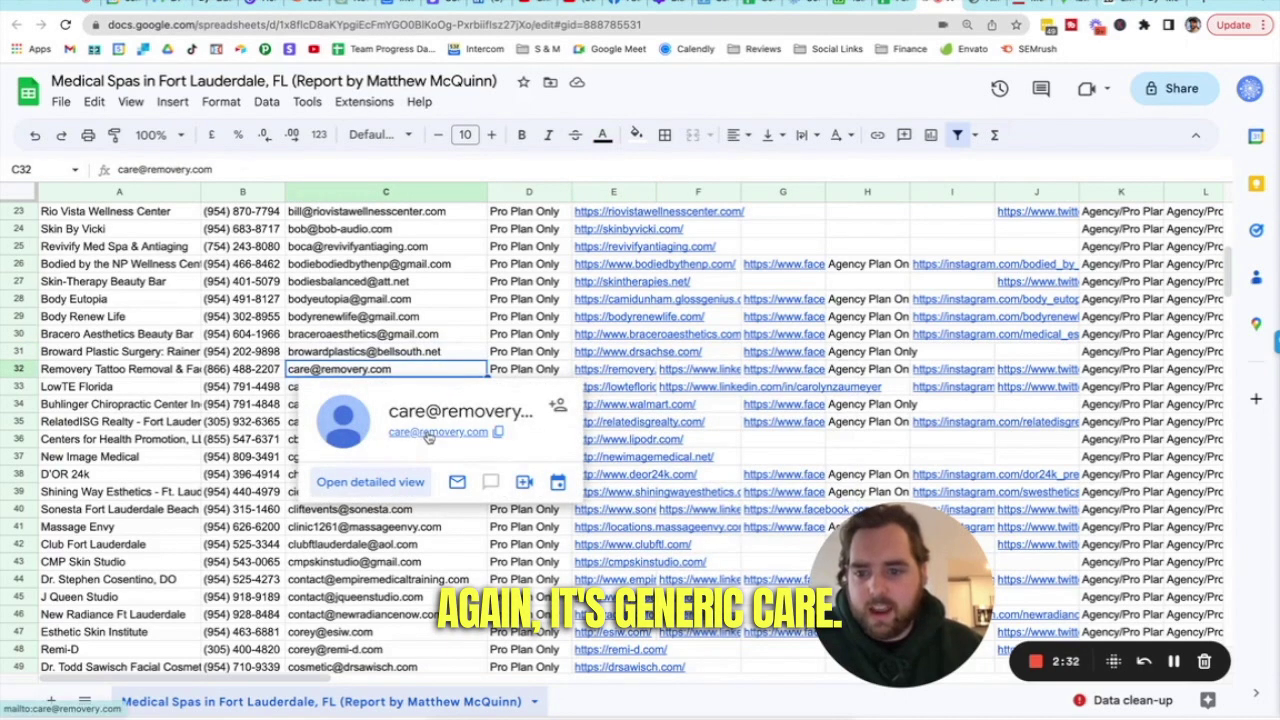
left_click(300, 456)
scroll(300, 456, "down", 5)
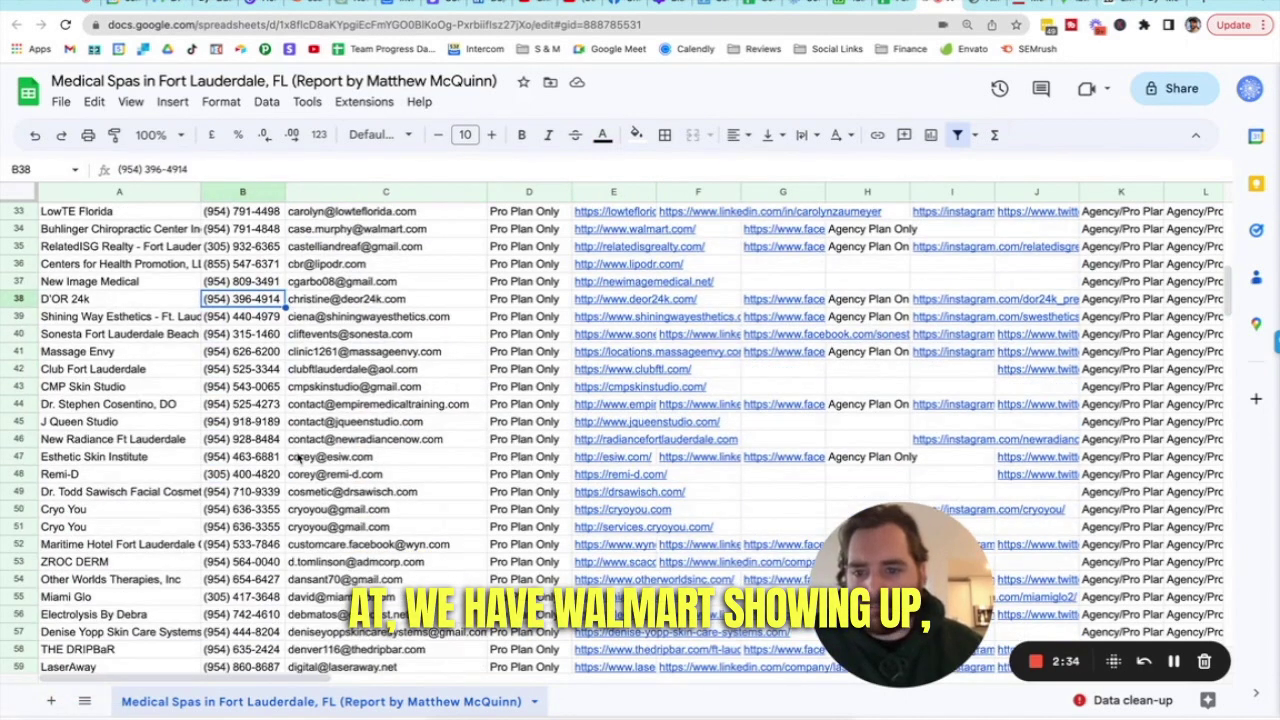
left_click(605, 213)
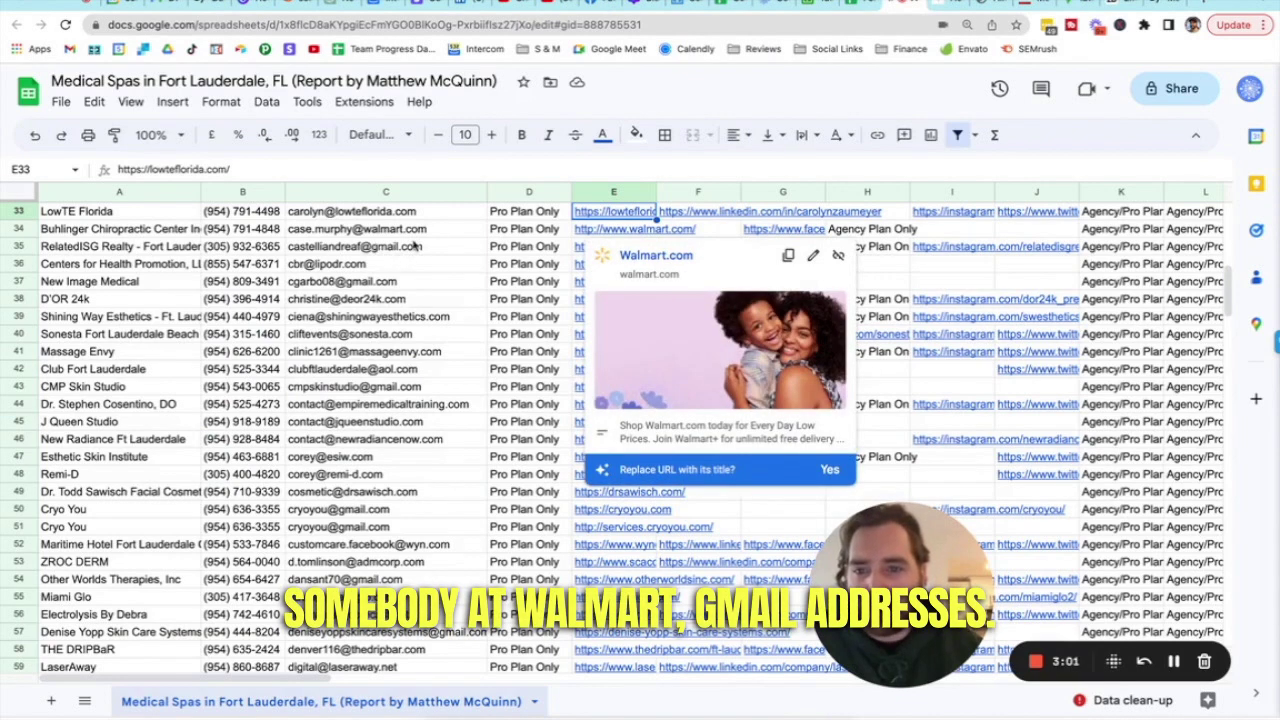
mouse_move(415, 263)
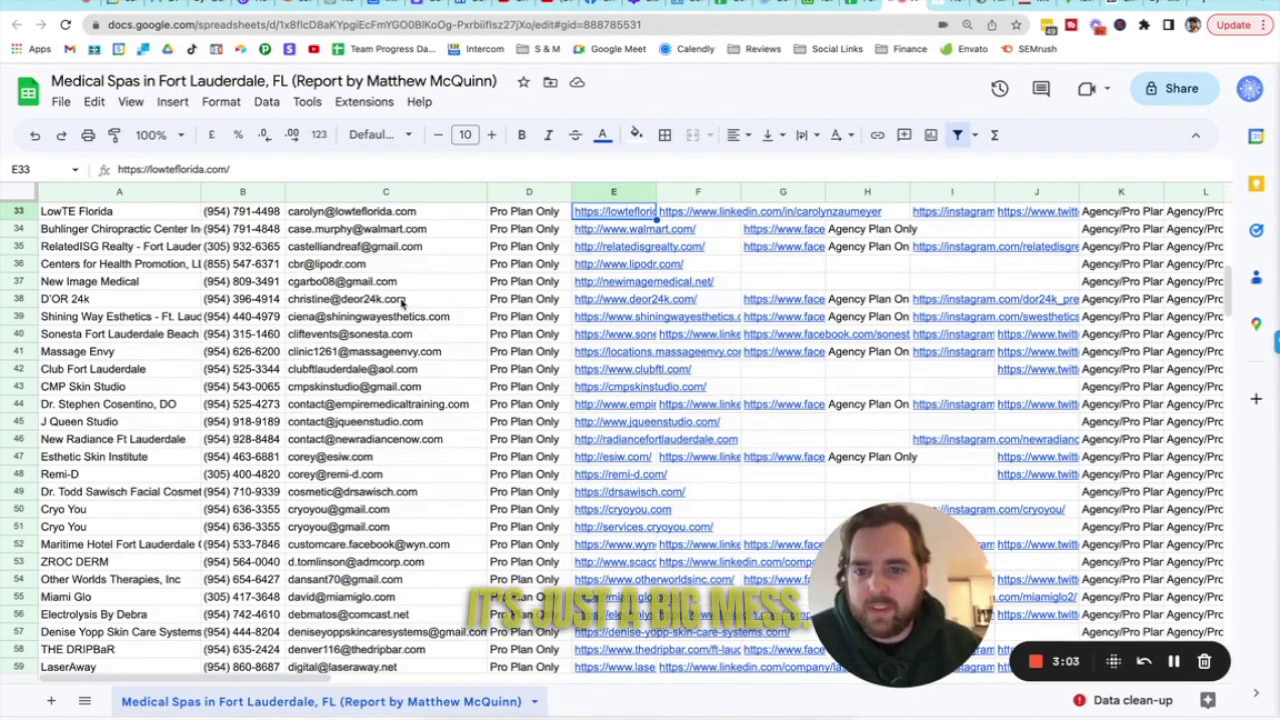
scroll(403, 303, "down", 5)
scroll(403, 303, "down", 20)
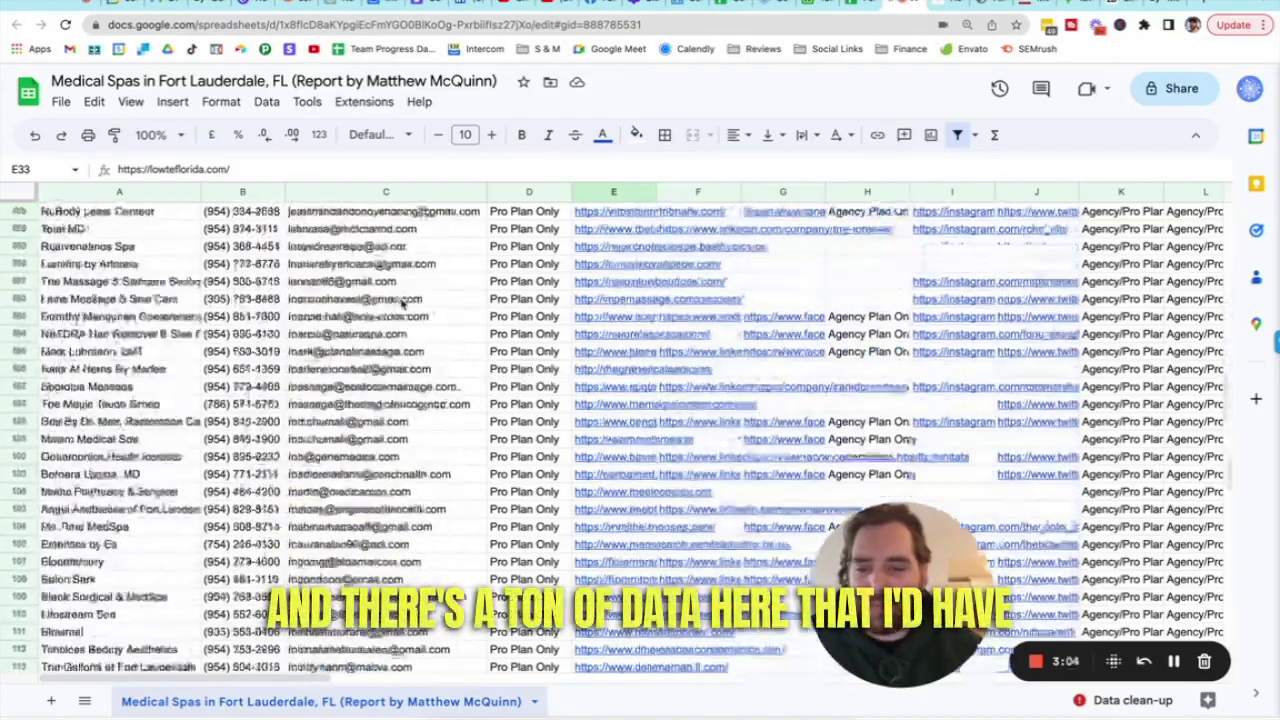
scroll(403, 302, "down", 10)
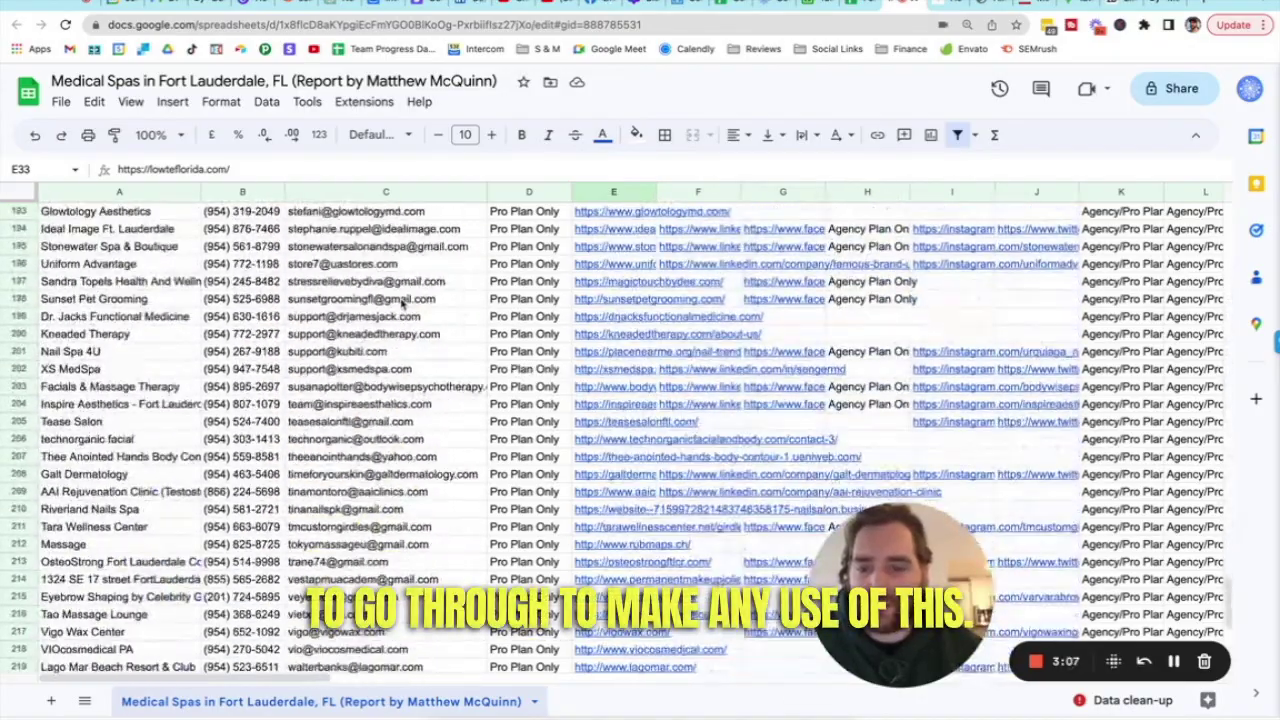
scroll(403, 302, "up", 20)
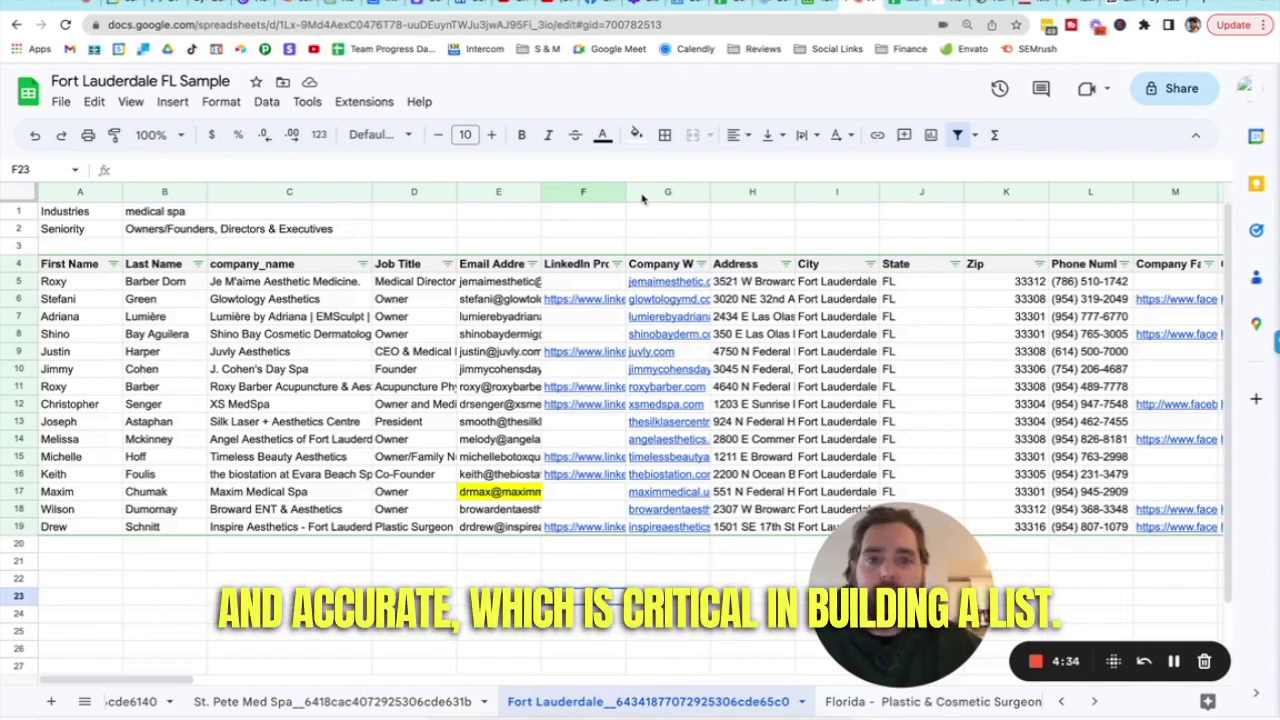
key("ctrl+Tab")
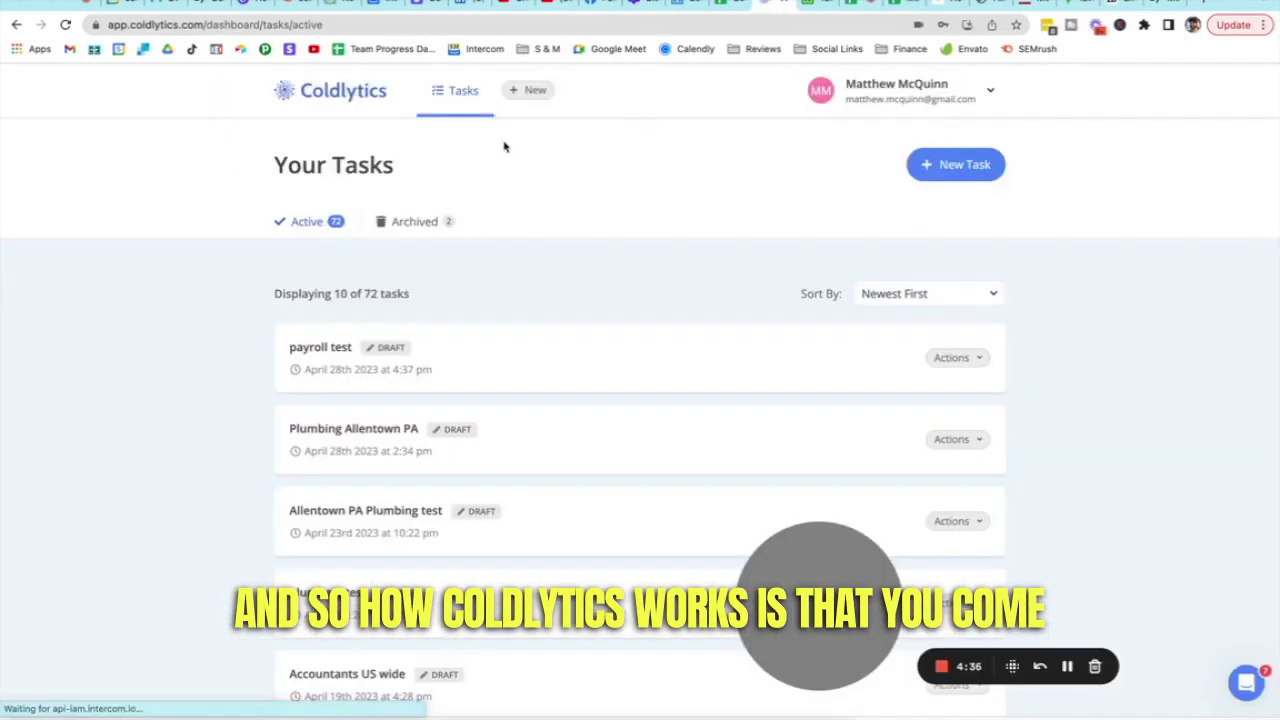
Start a new Coldlytics task with Total Leads set to 100.
left_click(530, 92)
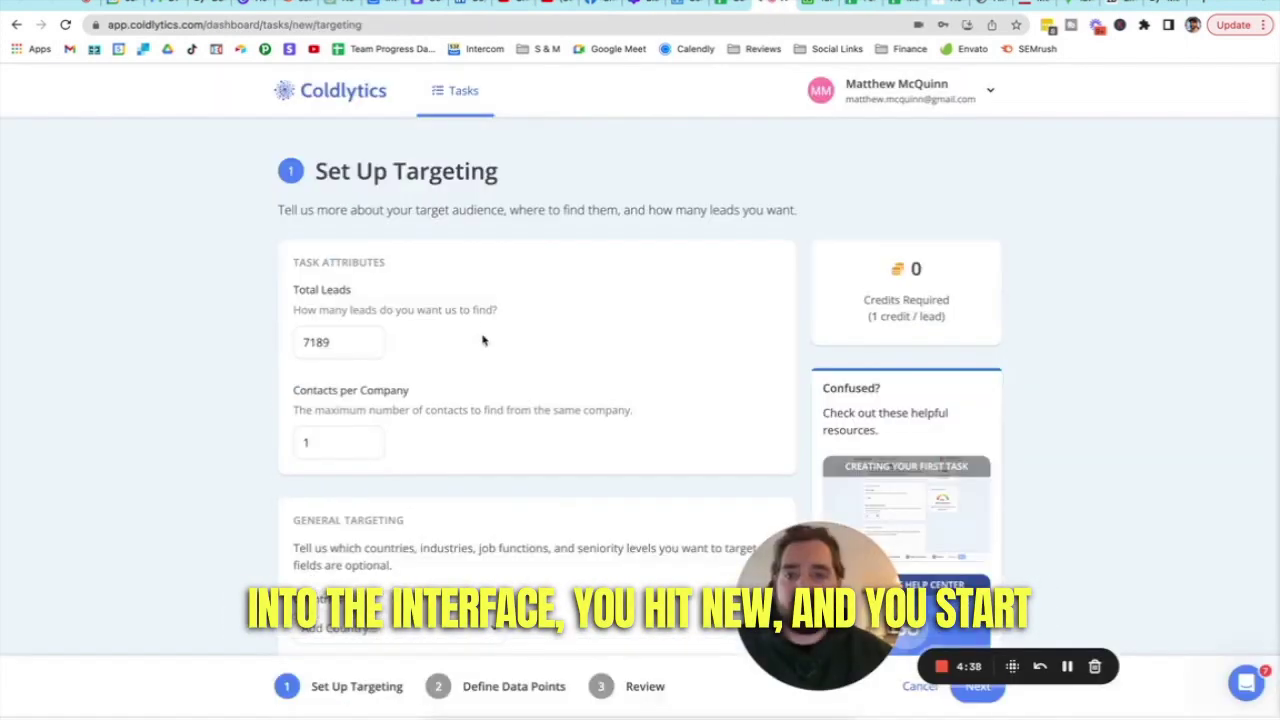
scroll(480, 334, "down", 1)
left_click_drag(346, 323, 282, 330)
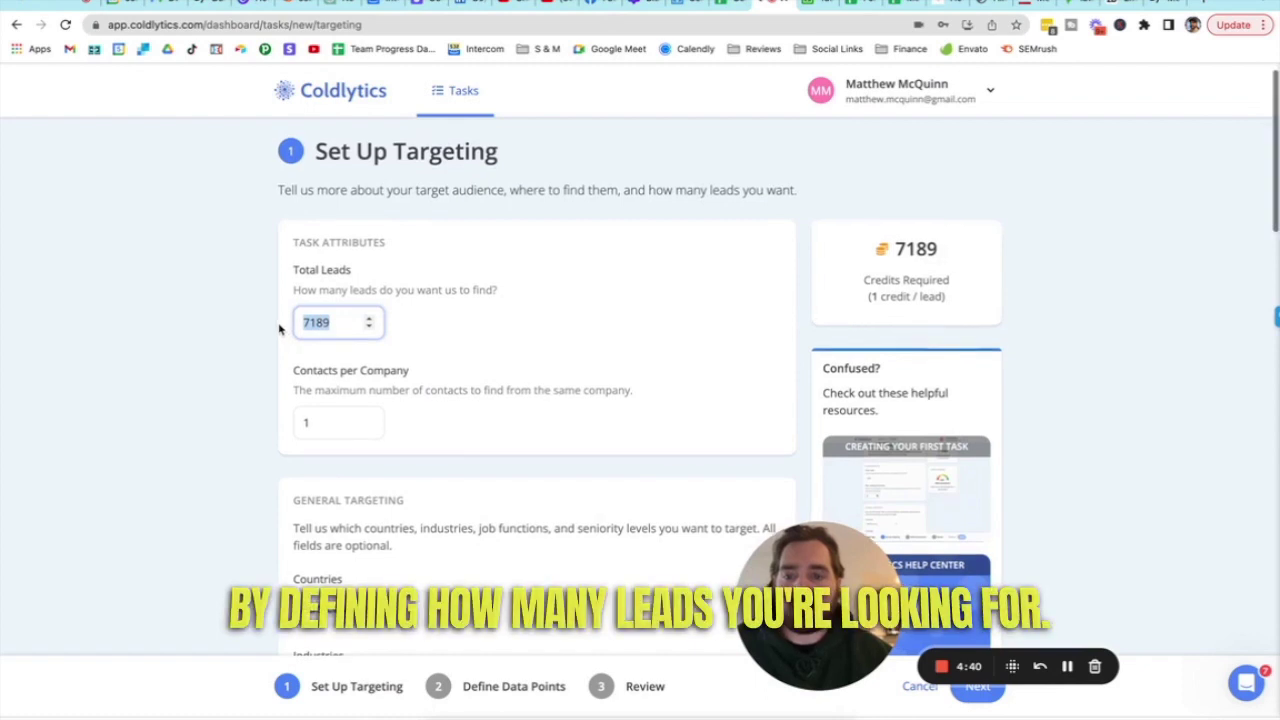
type("100")
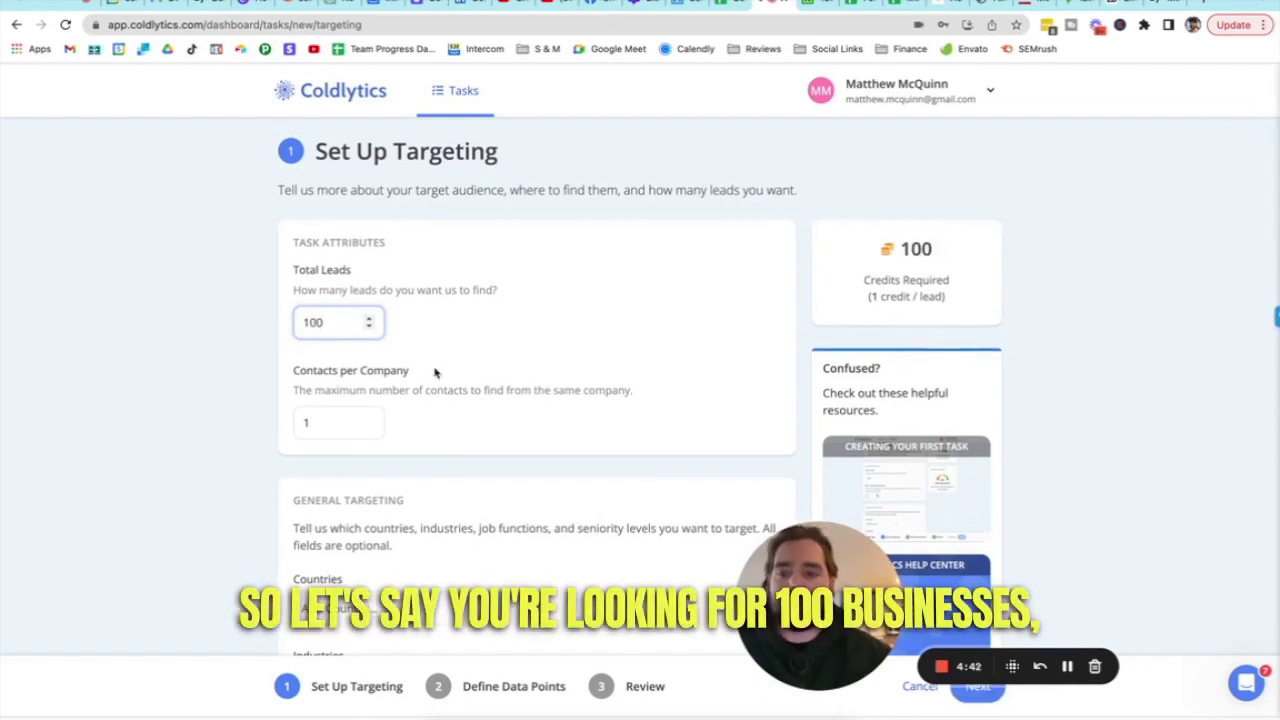
left_click(509, 388)
Target the United States as the country.
scroll(509, 390, "down", 3)
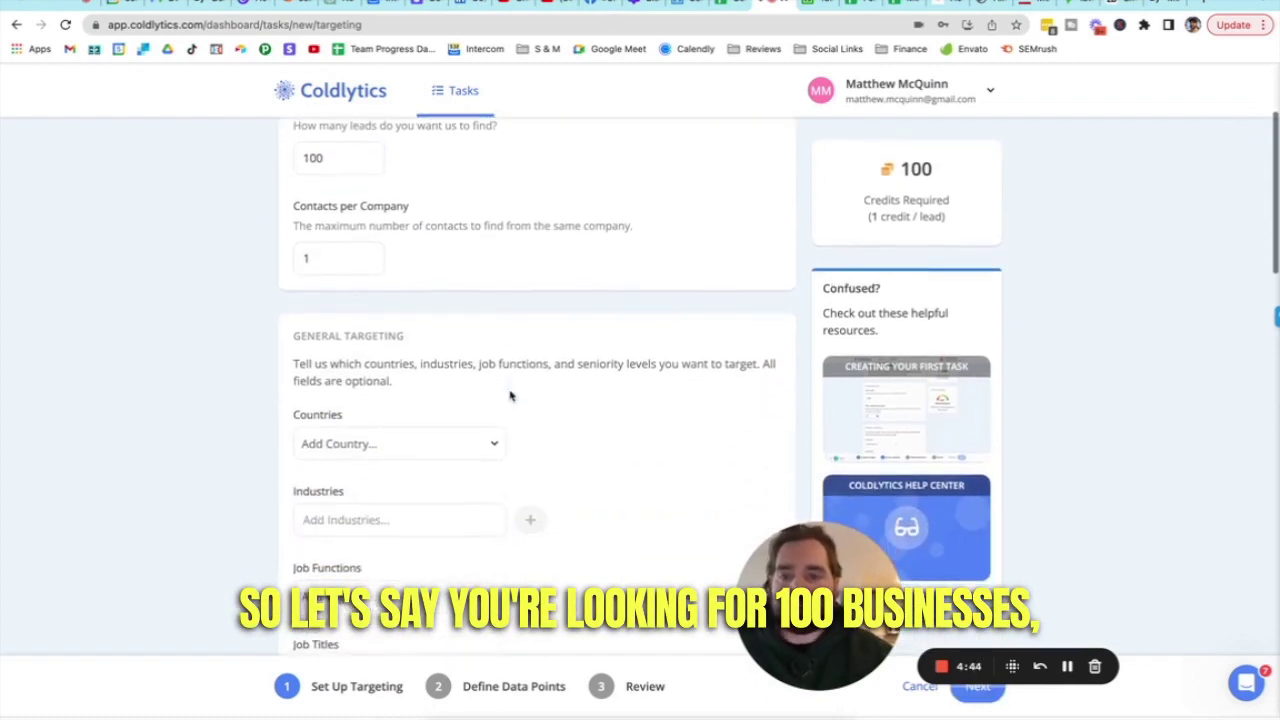
scroll(509, 396, "down", 2)
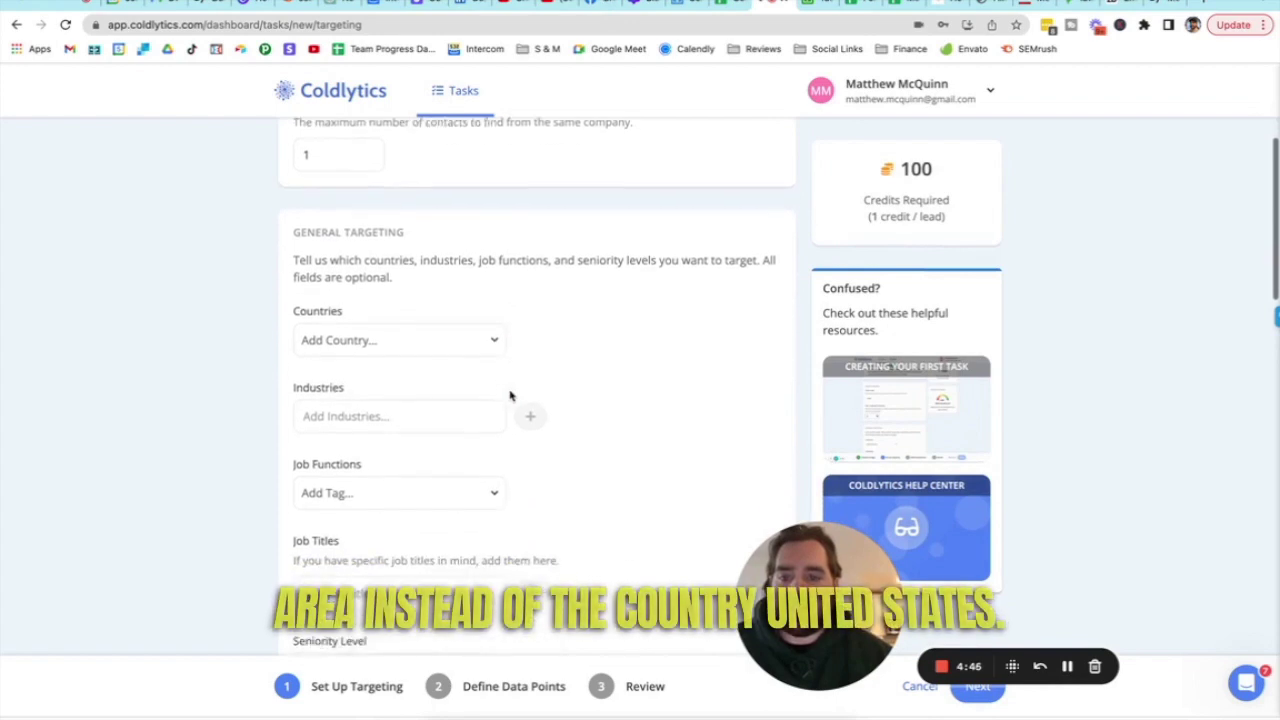
left_click(482, 333)
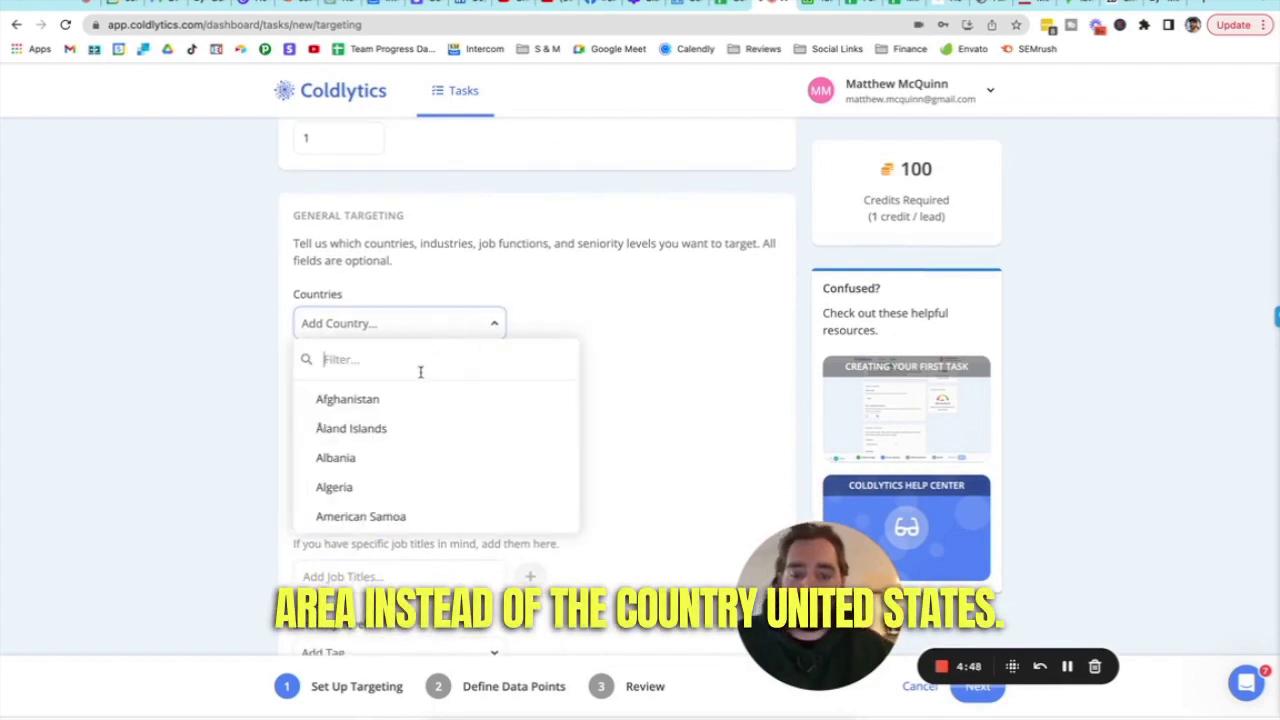
type("united")
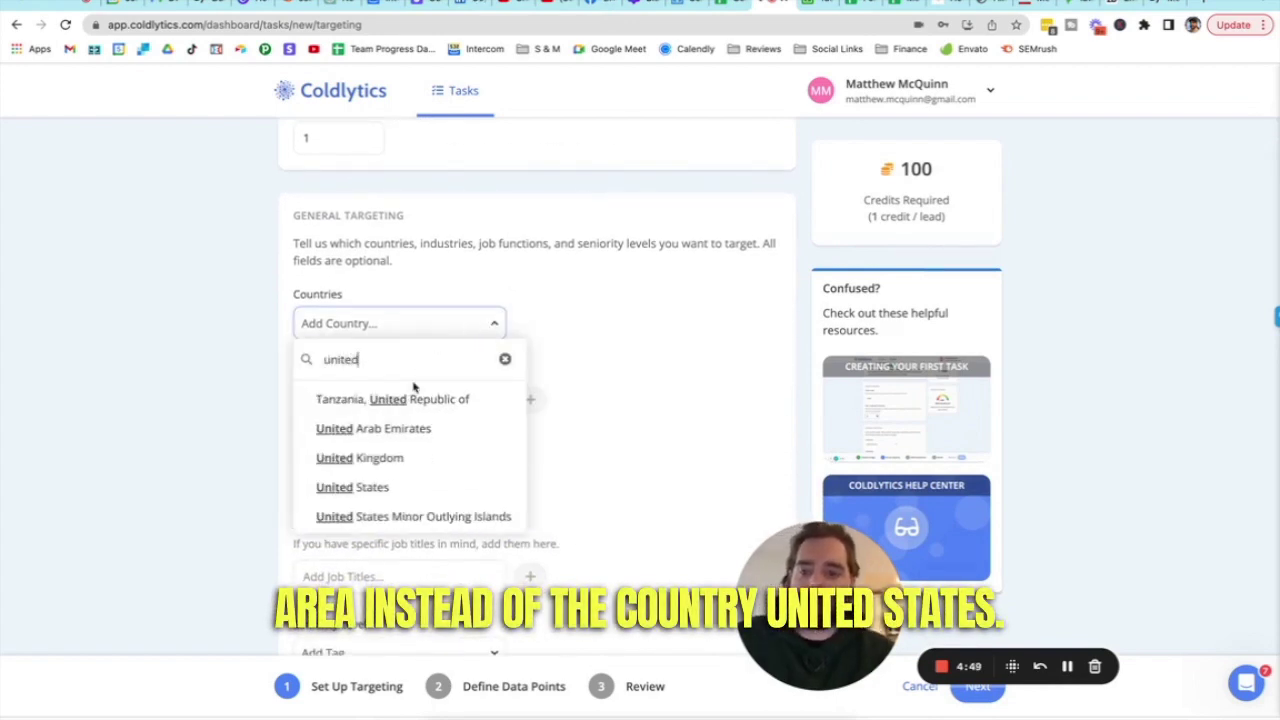
left_click(440, 488)
Add Owners/Founders and Directors & Executives as seniority levels.
scroll(490, 452, "down", 2)
scroll(470, 458, "down", 1)
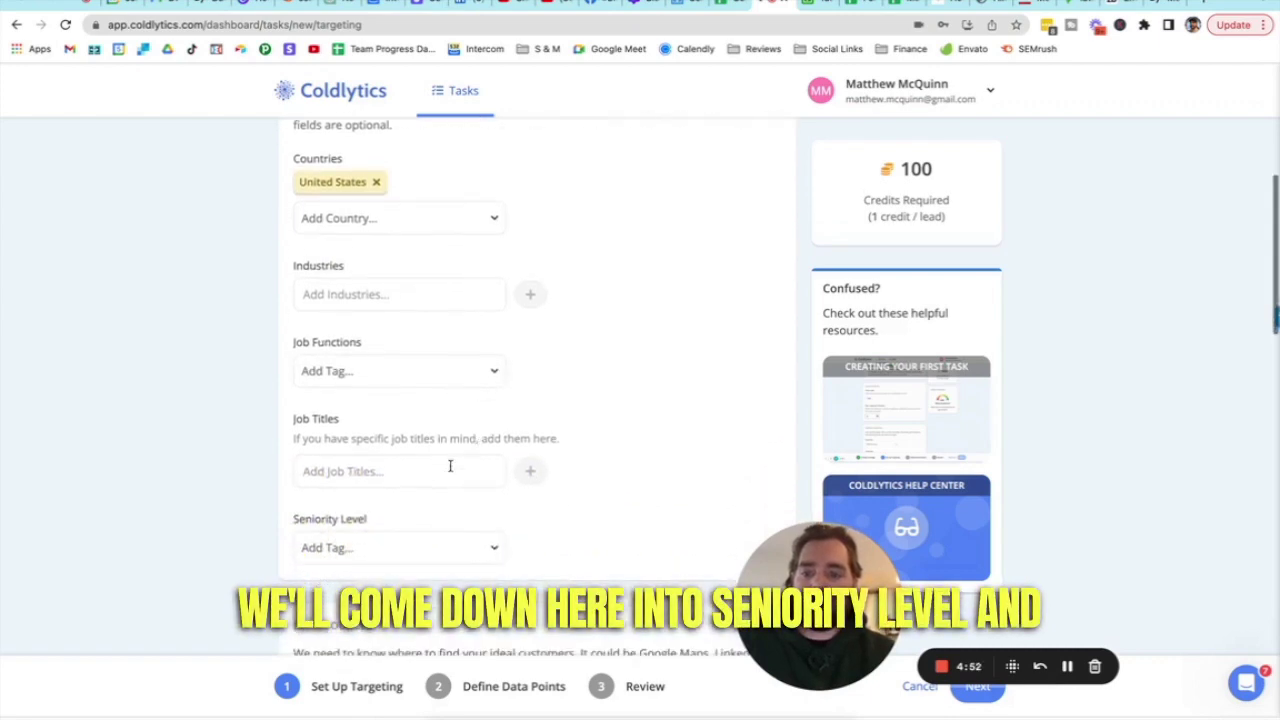
left_click(426, 546)
left_click(363, 581)
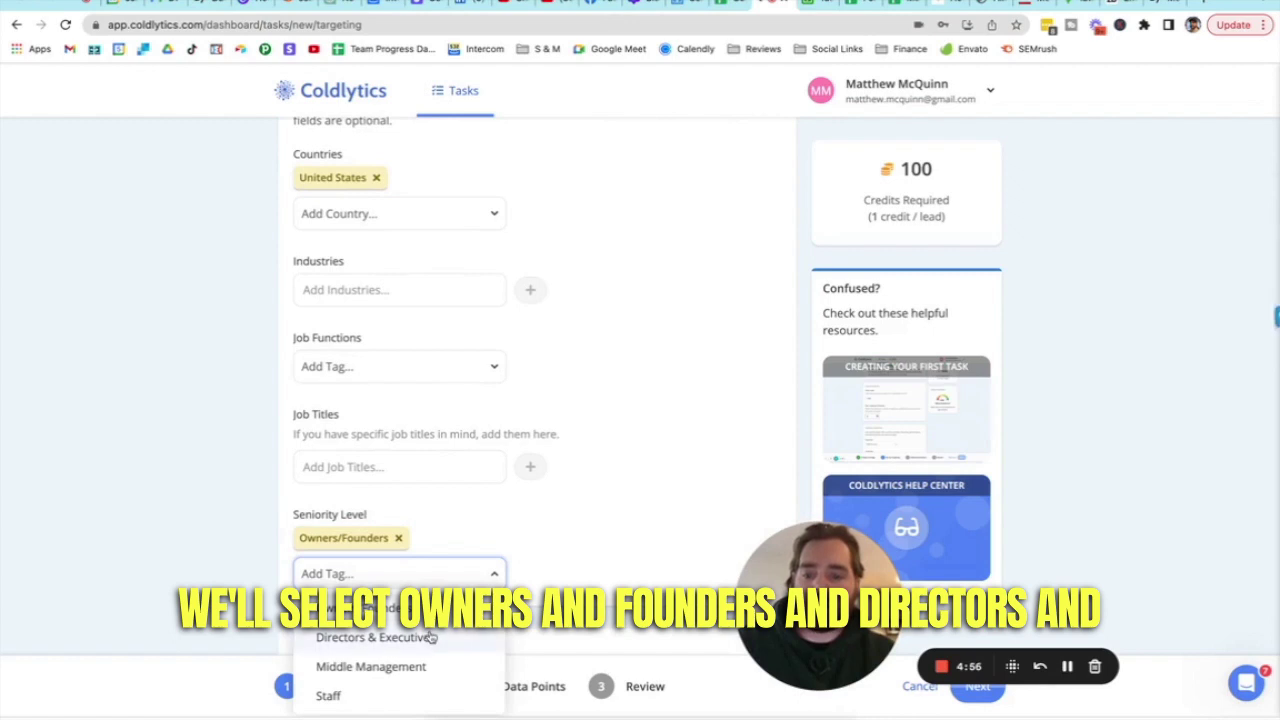
left_click(375, 639)
scroll(504, 550, "down", 3)
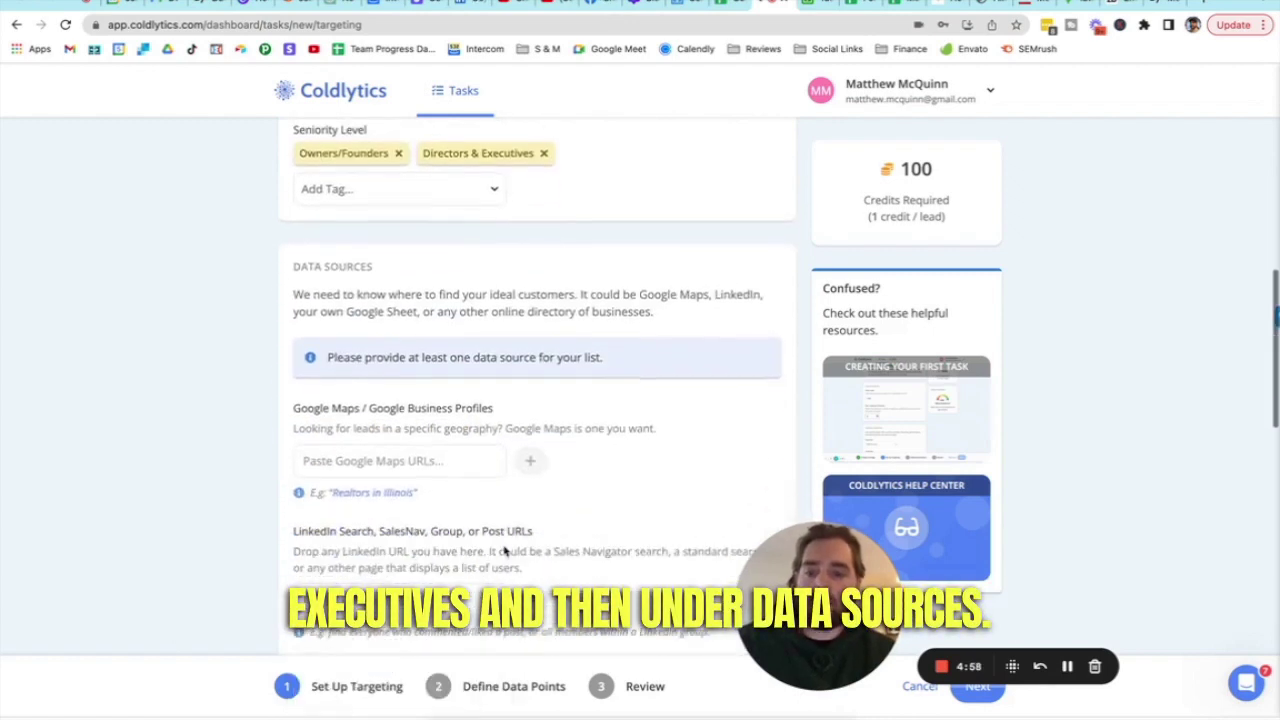
left_click(375, 492)
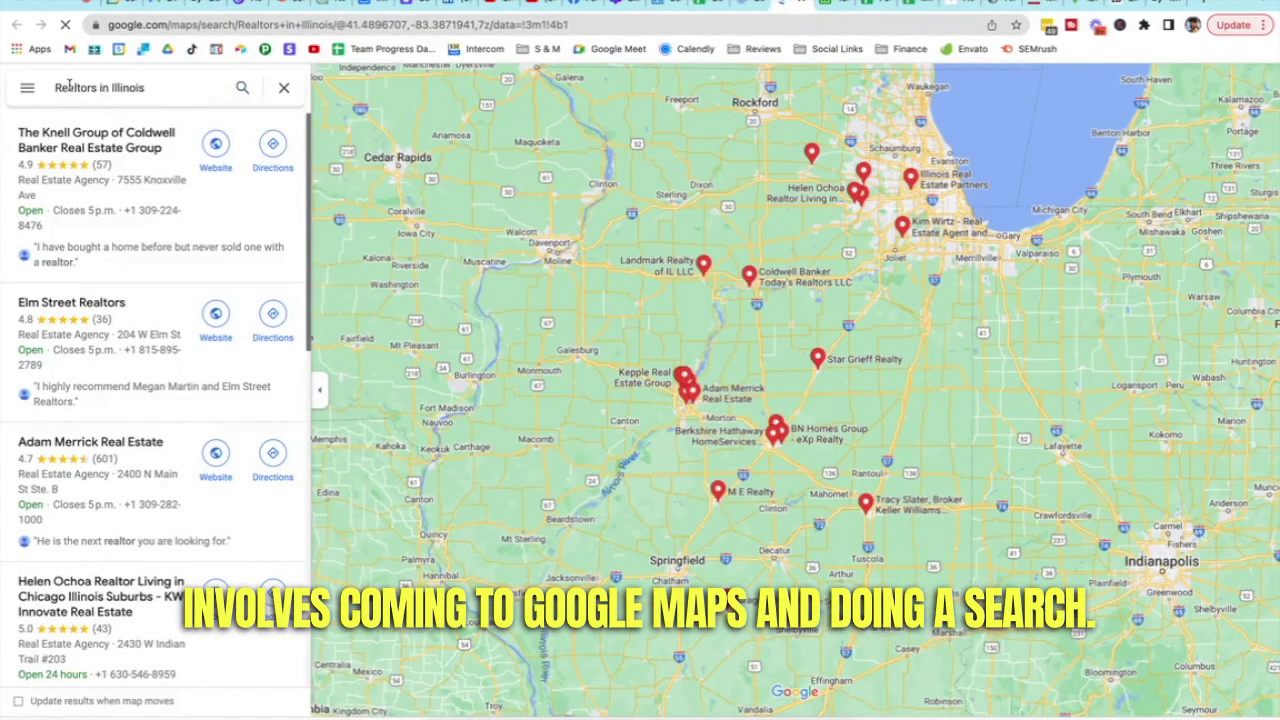
Search Google Maps for 'medical spas in fort lauderdale' and copy the results page URL.
triple_click(68, 87)
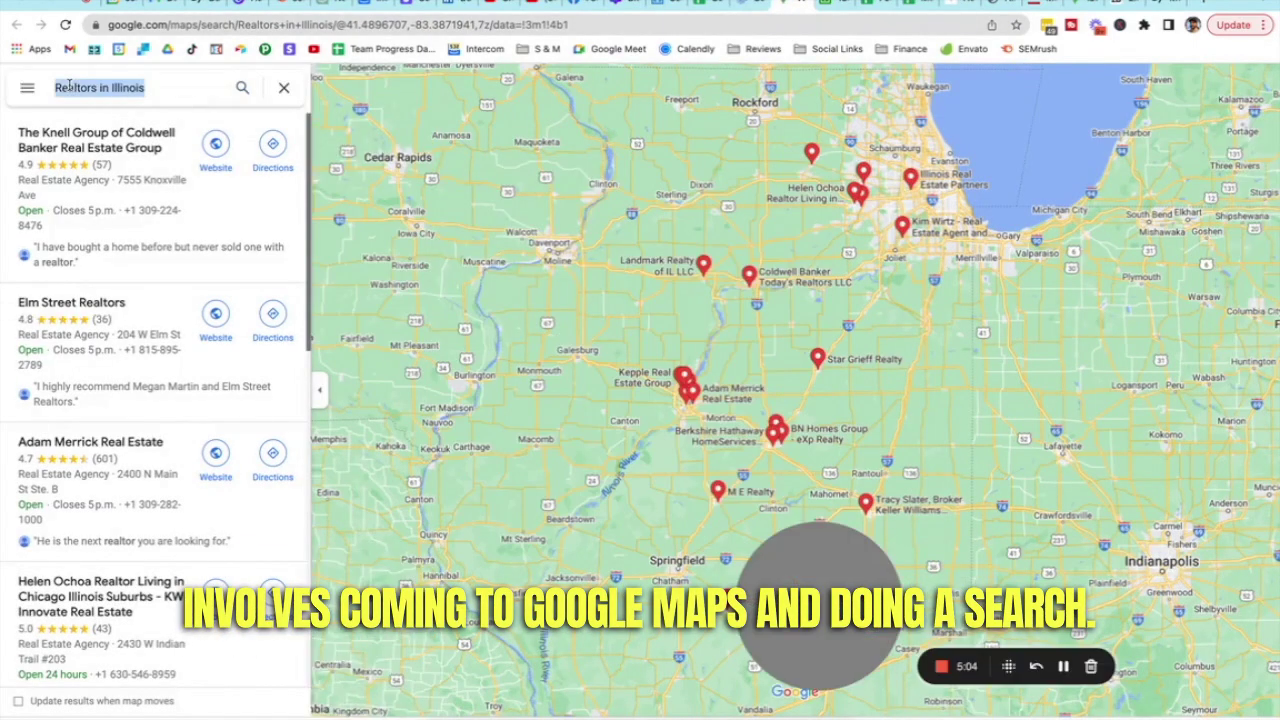
type("medical spas in fort")
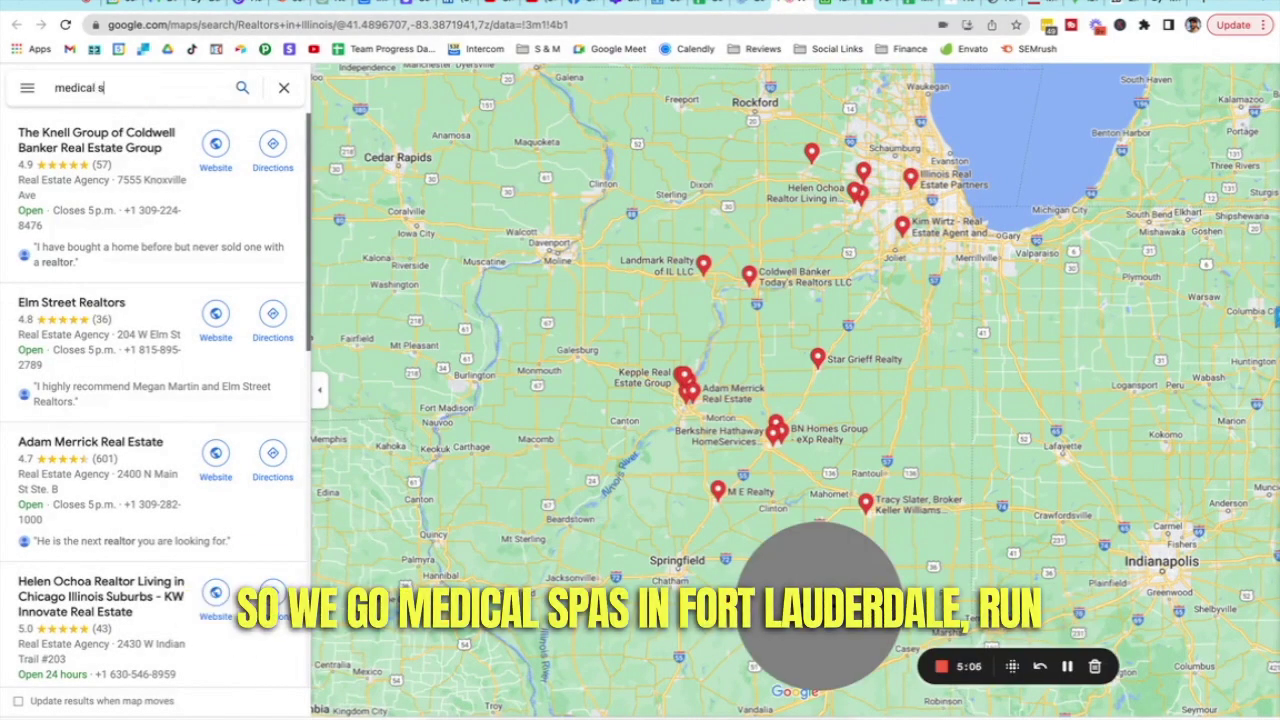
type(" lauderdale")
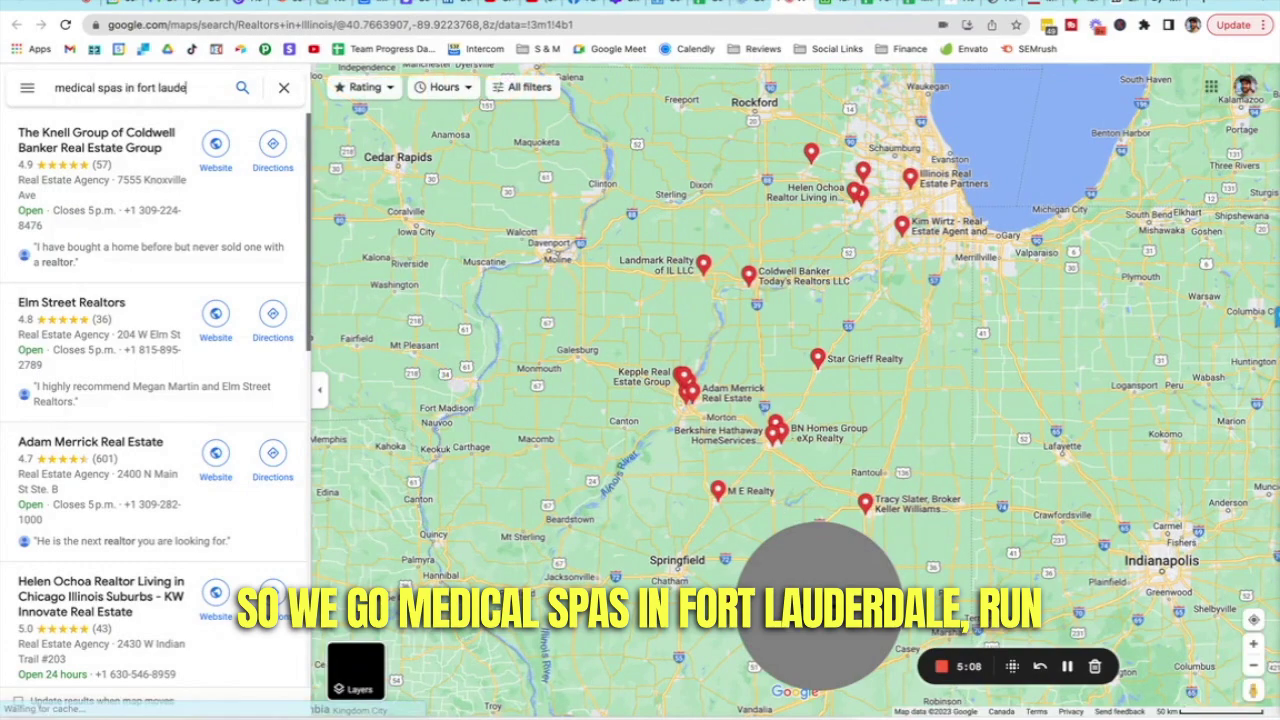
key("Return")
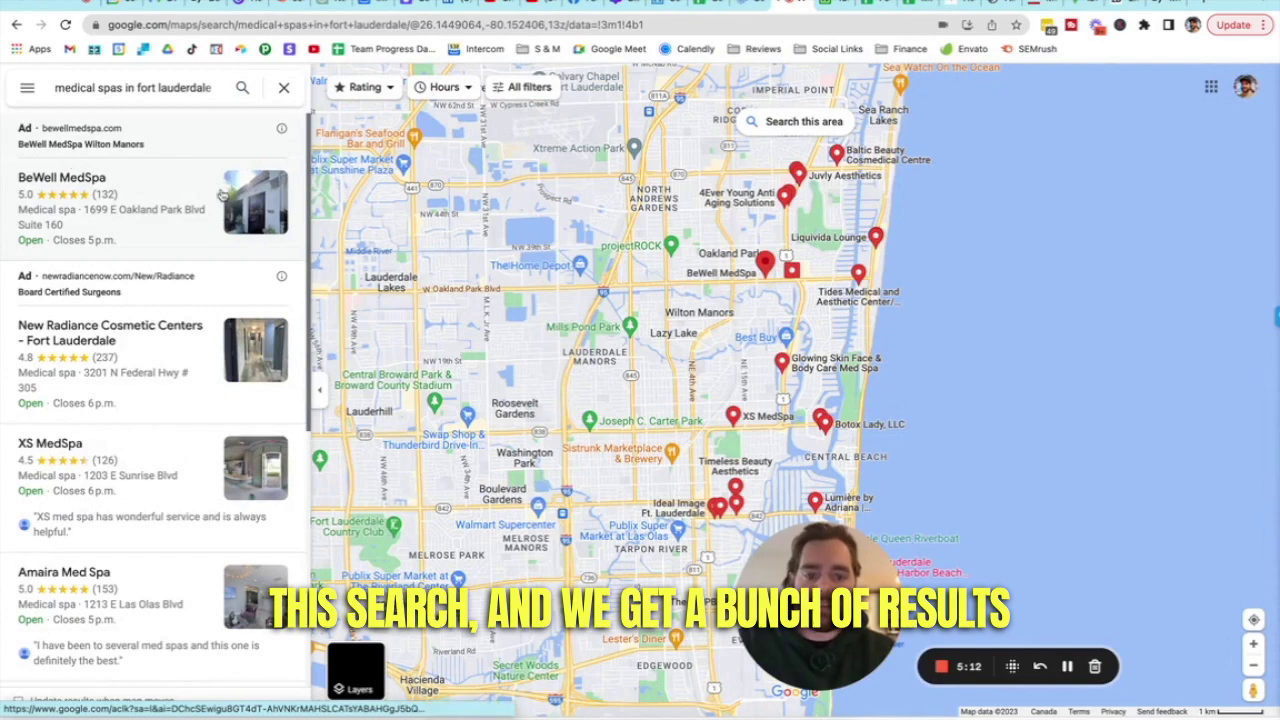
left_click(551, 23)
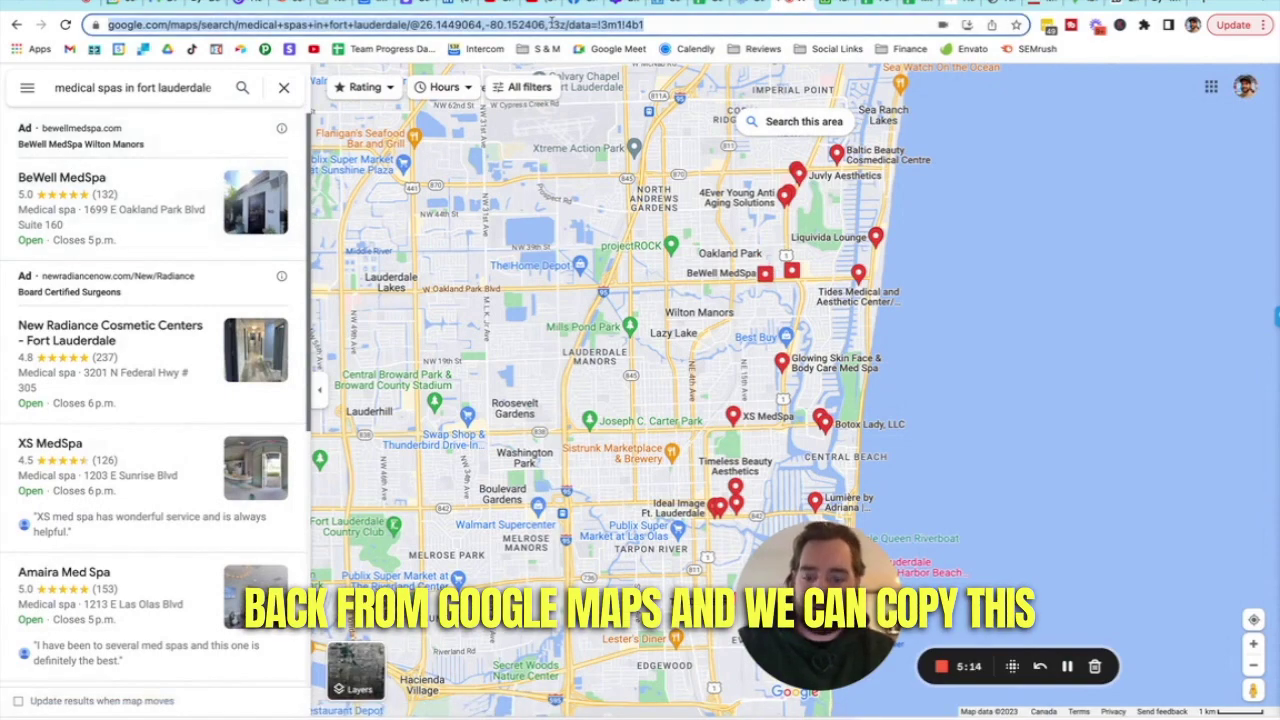
left_click(752, 6)
Paste the Fort Lauderdale medical spas Maps link as the task's data source.
left_click(363, 459)
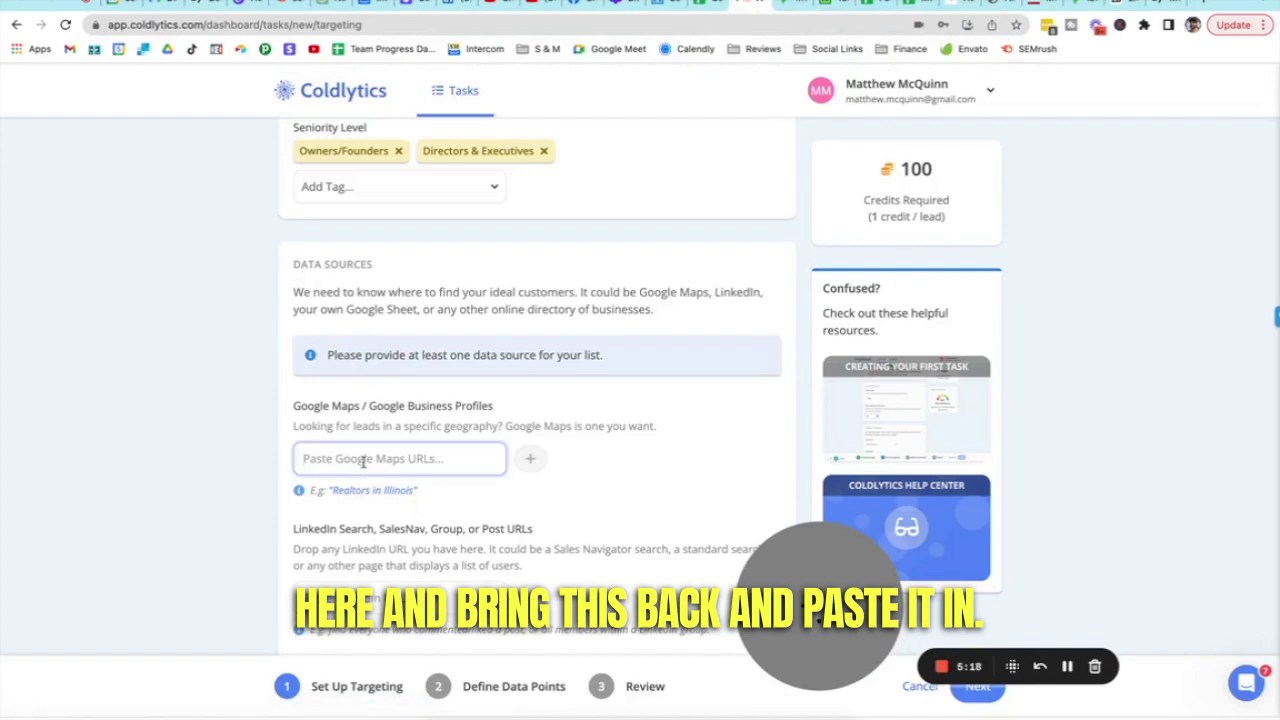
key("ctrl+v")
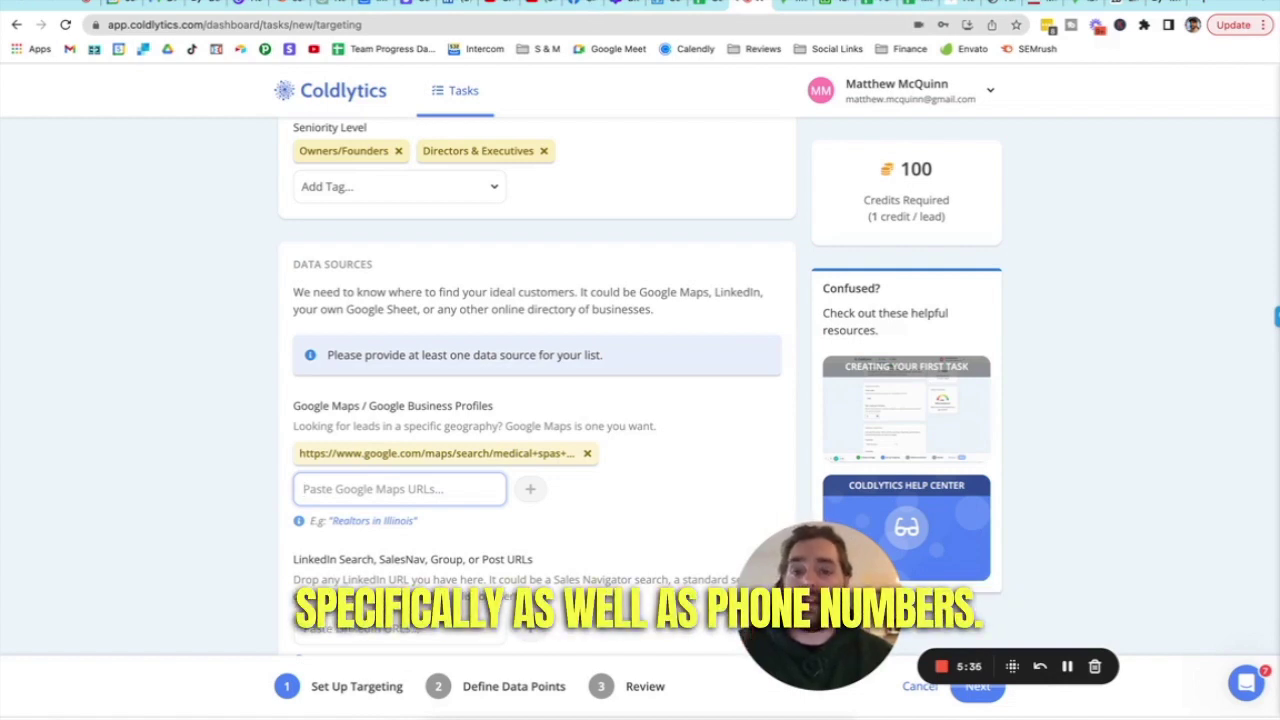
scroll(562, 465, "down", 3)
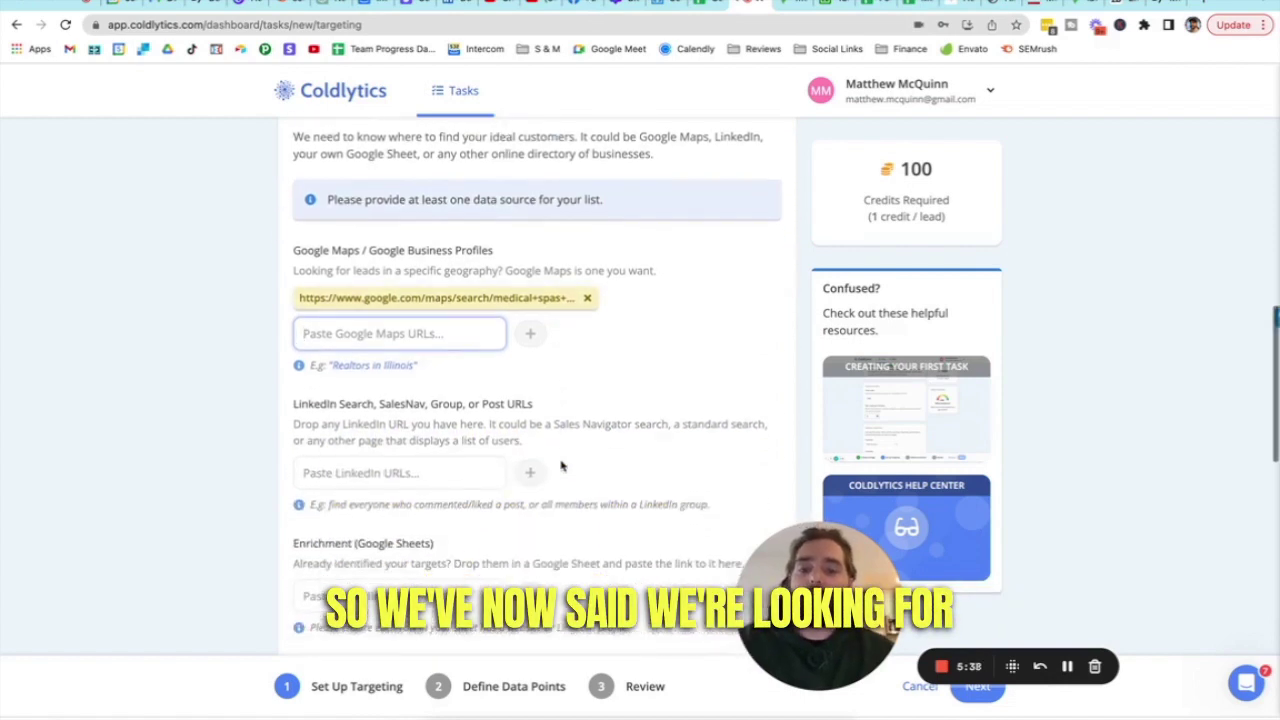
scroll(562, 465, "up", 6)
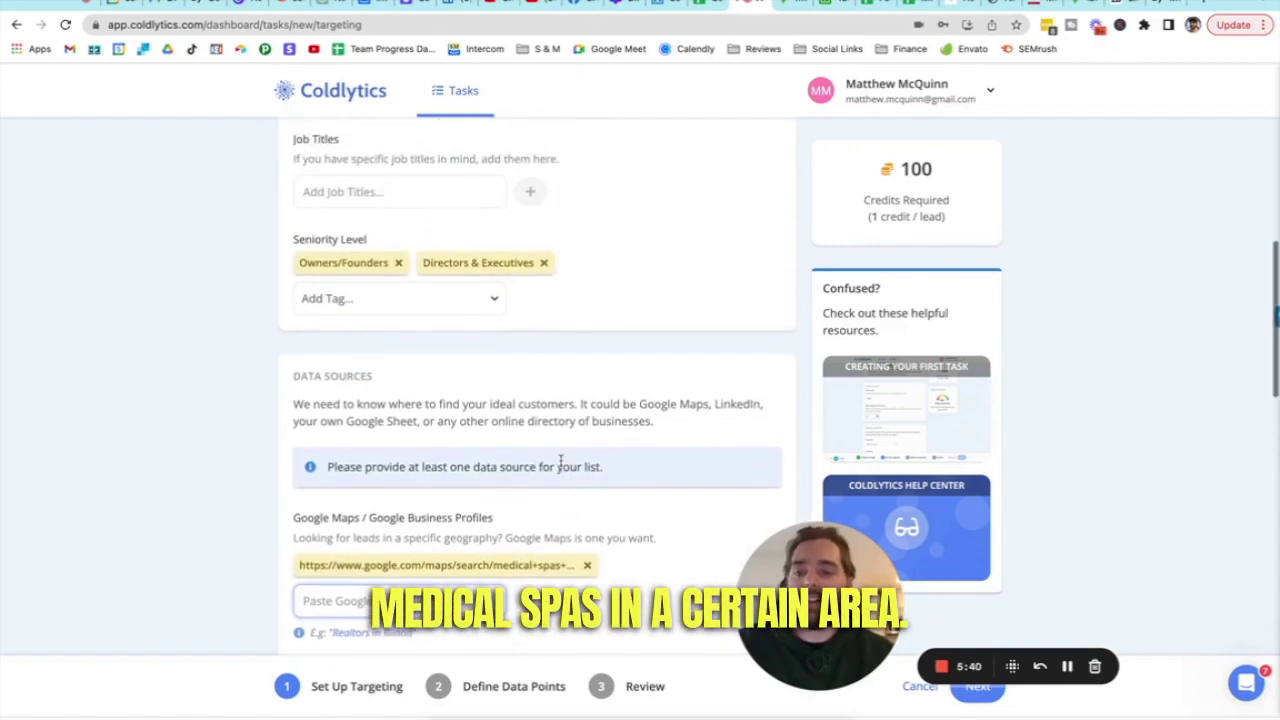
scroll(463, 354, "up", 4)
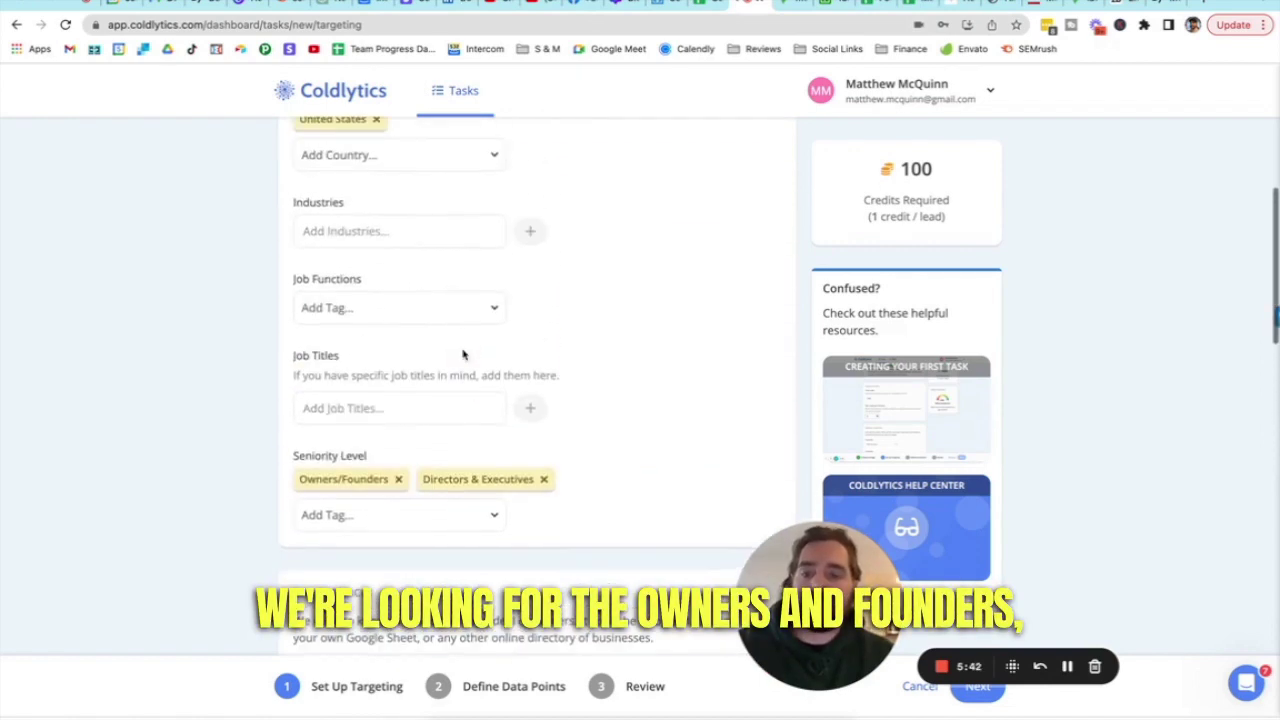
scroll(463, 354, "up", 1)
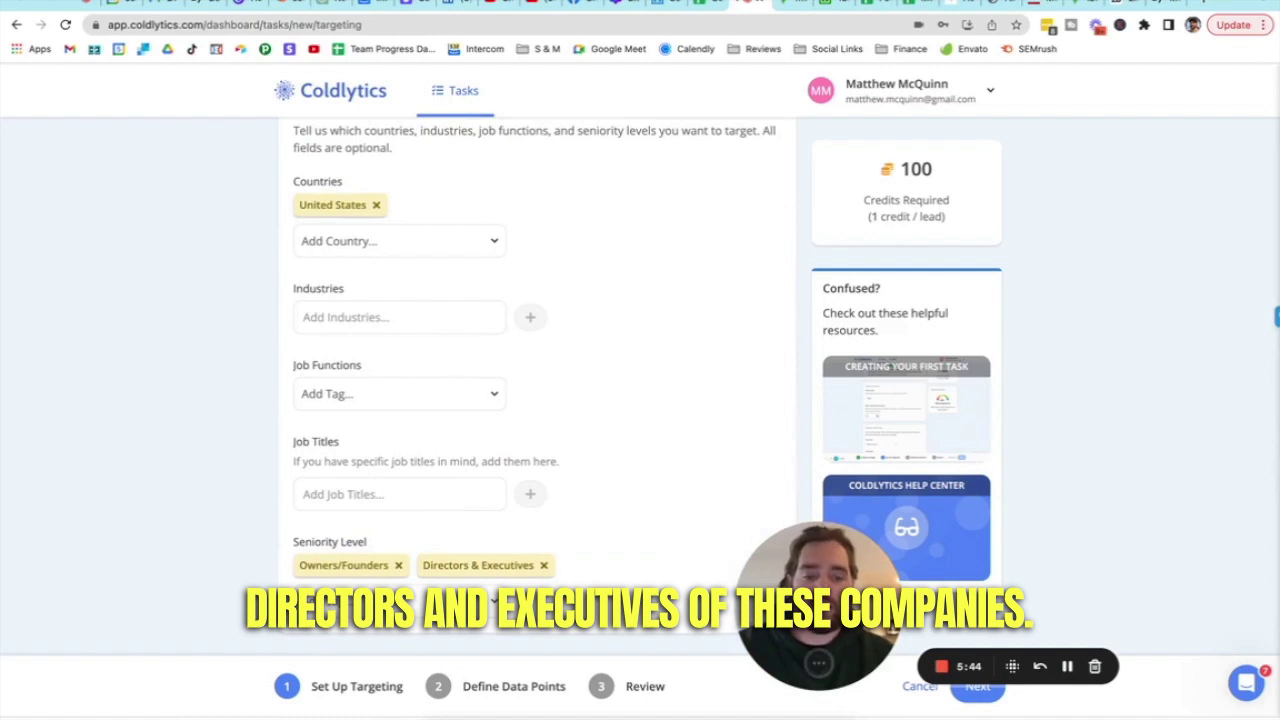
scroll(905, 682, "up", 1)
Advance to Define Data Points and add Address and Phone Number.
left_click(978, 686)
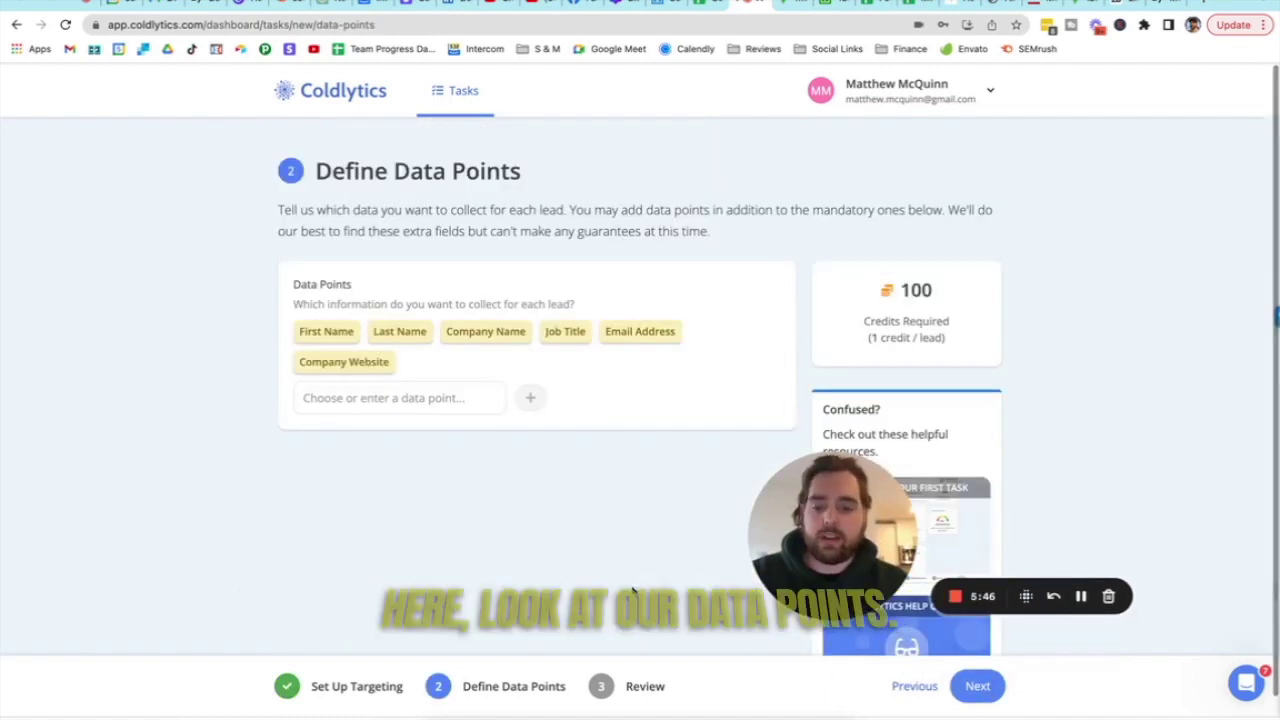
left_click(1081, 598)
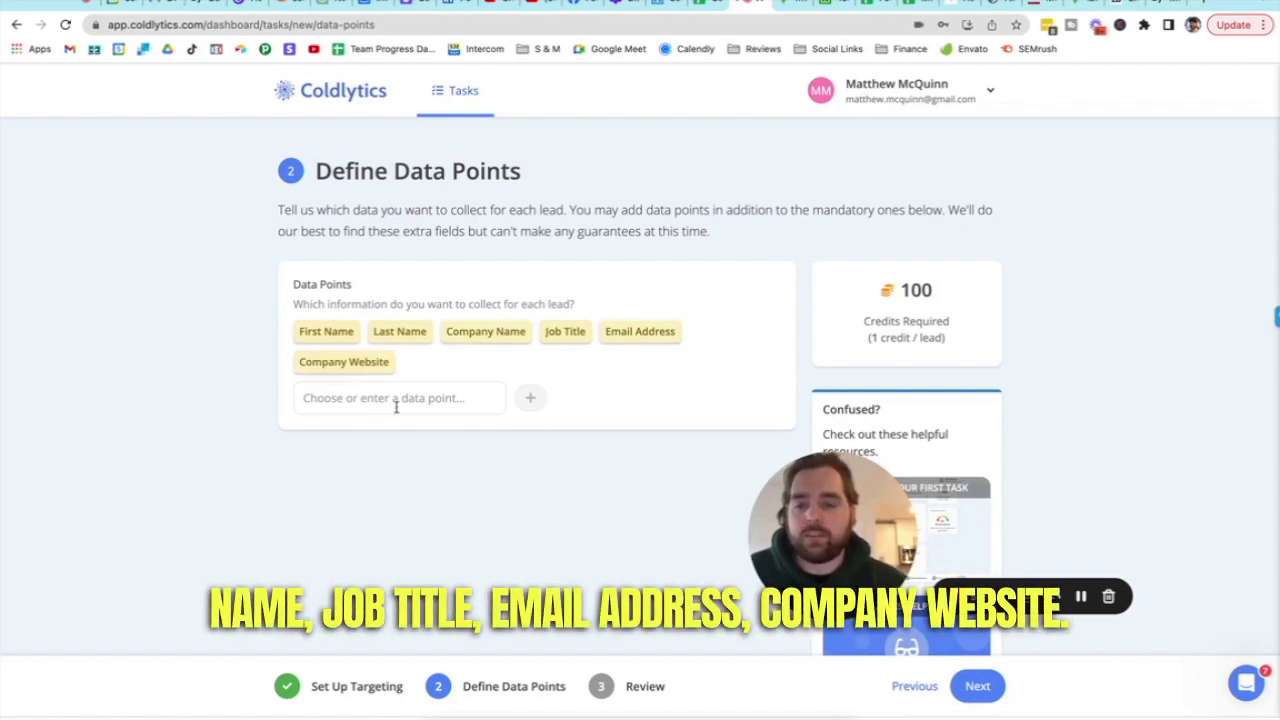
scroll(396, 403, "down", 1)
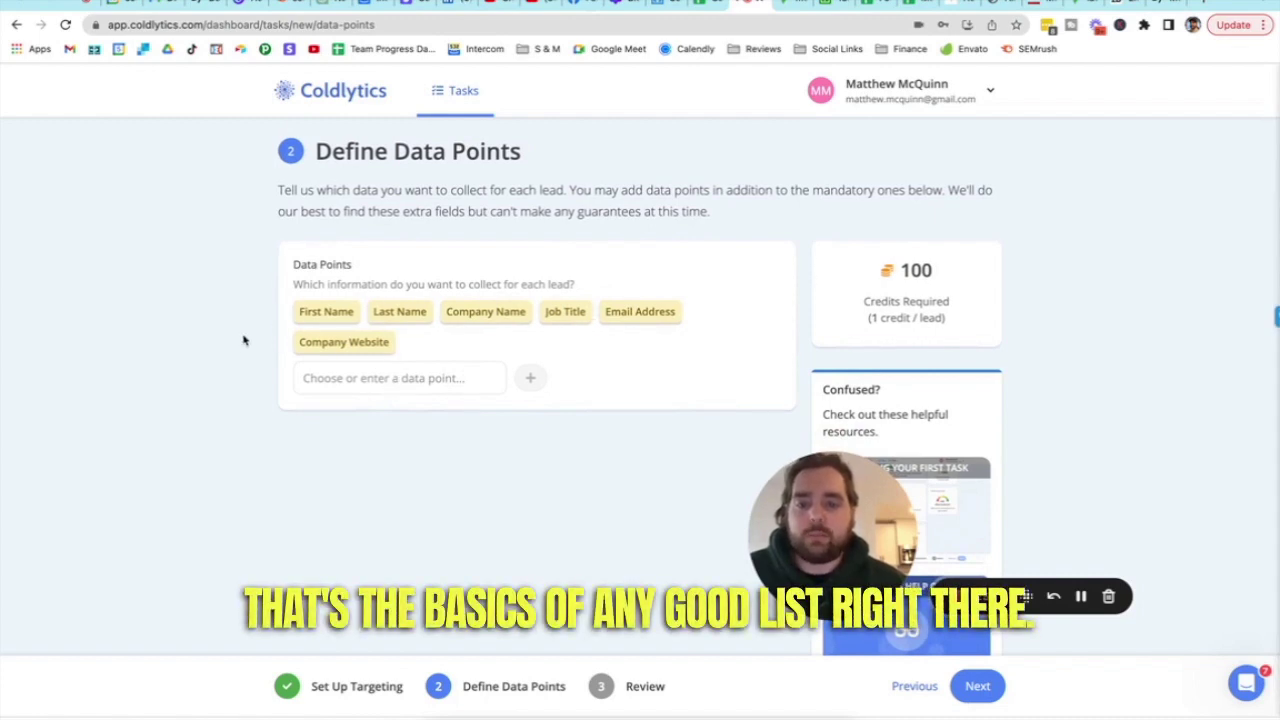
left_click(377, 384)
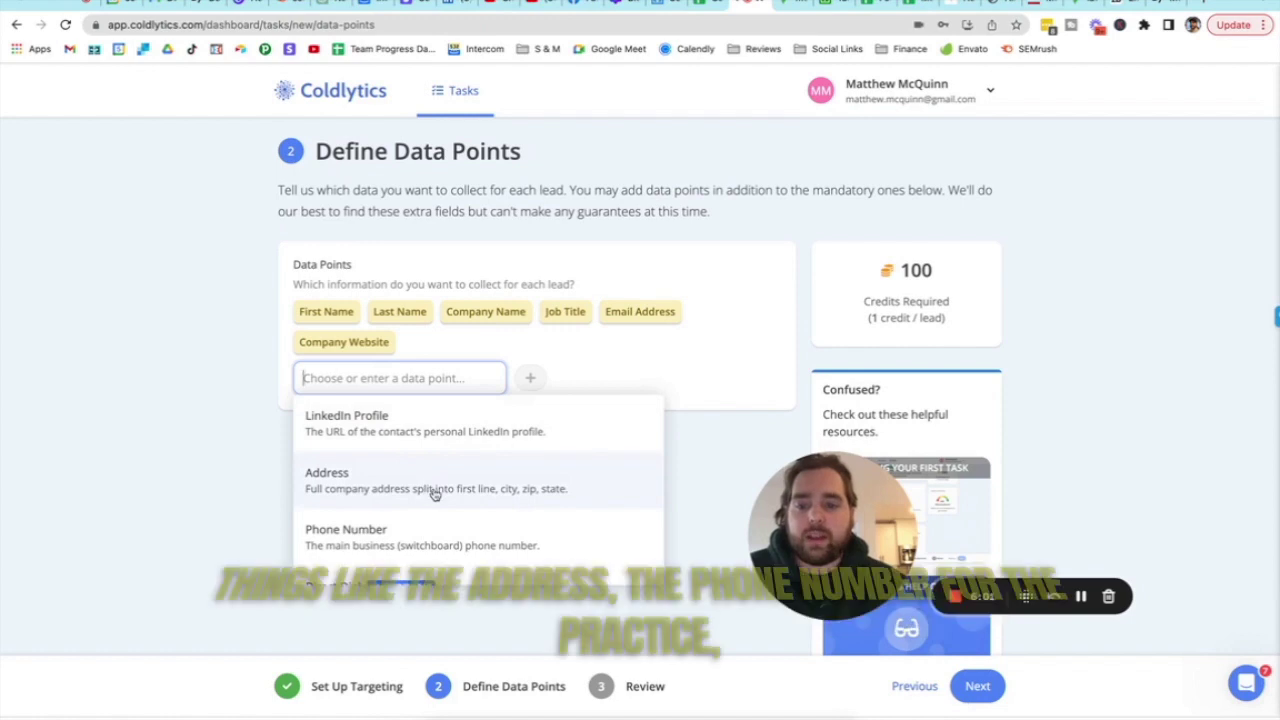
left_click(434, 488)
left_click(396, 389)
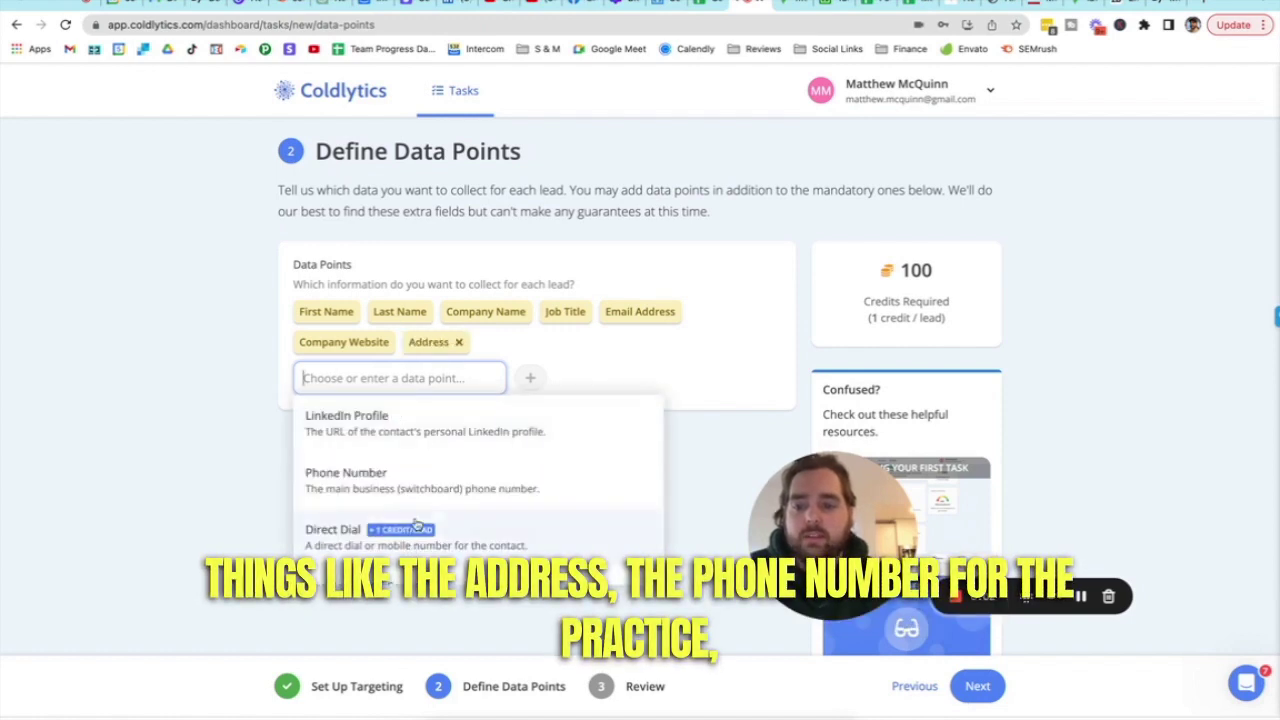
left_click(463, 488)
Add Direct Dial, Google Review Count and Google Review Score as data points.
left_click(422, 390)
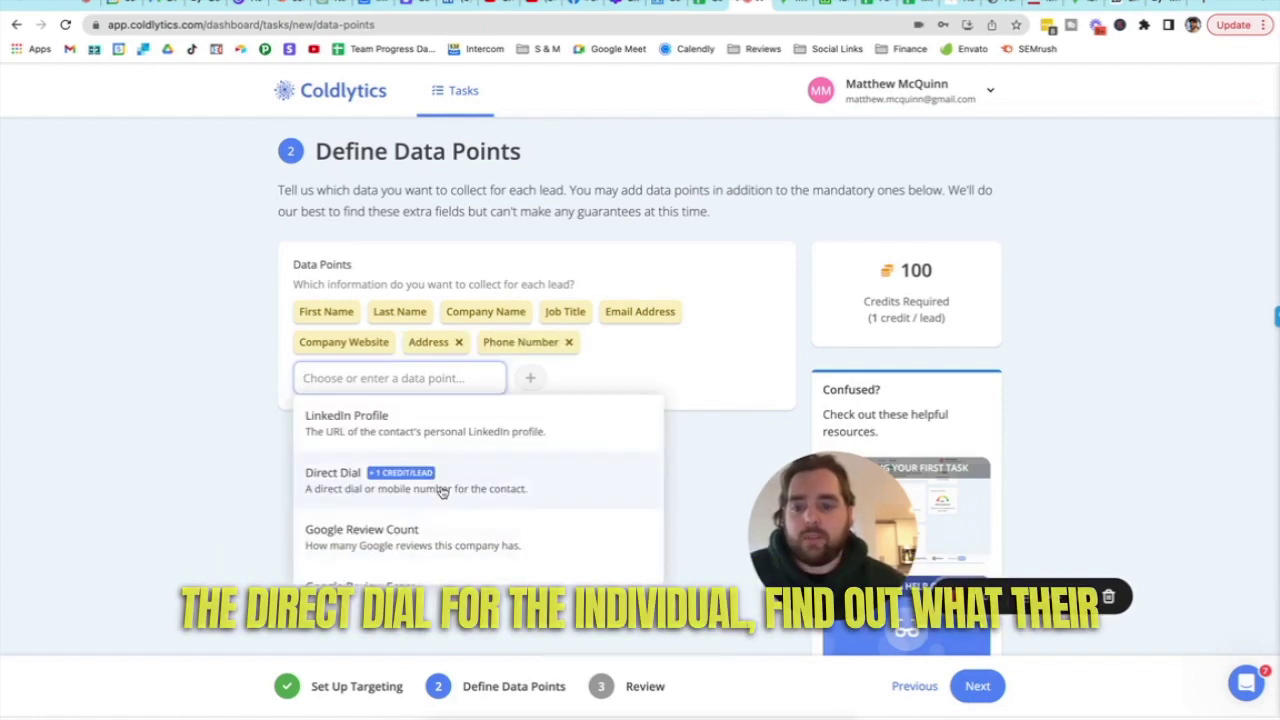
left_click(440, 488)
left_click(421, 388)
scroll(415, 470, "down", 2)
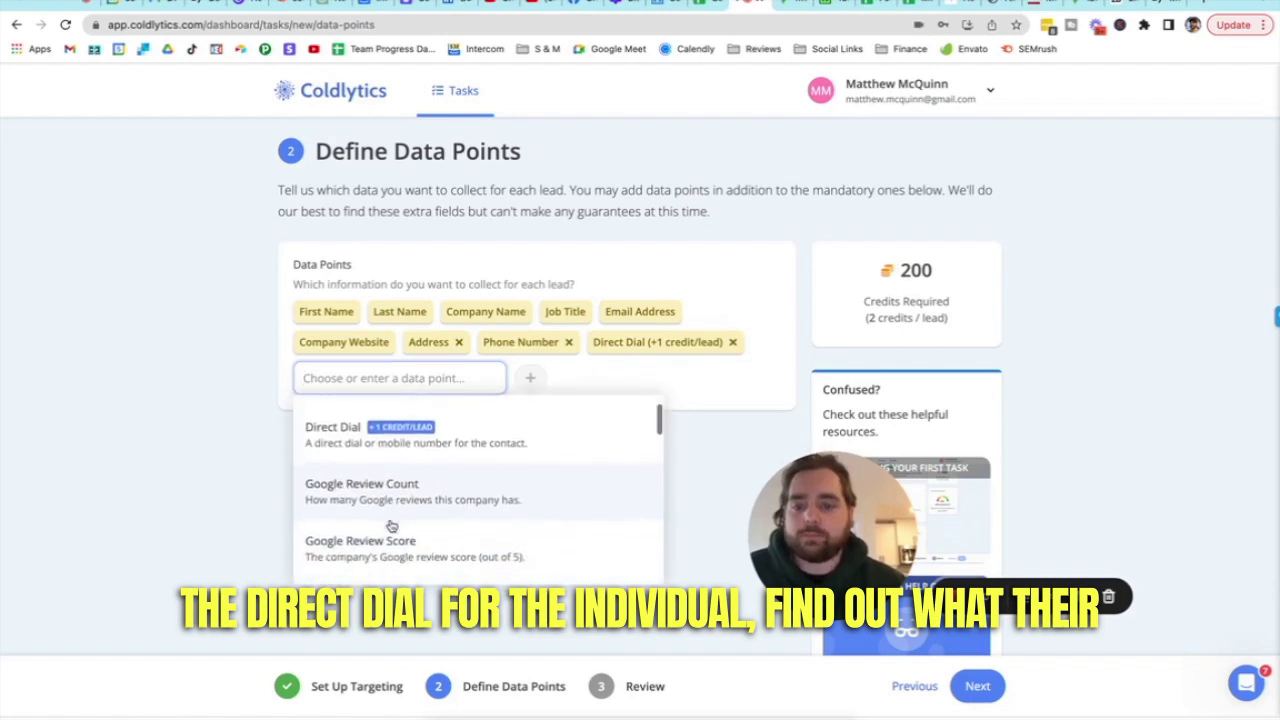
left_click(415, 470)
left_click(390, 410)
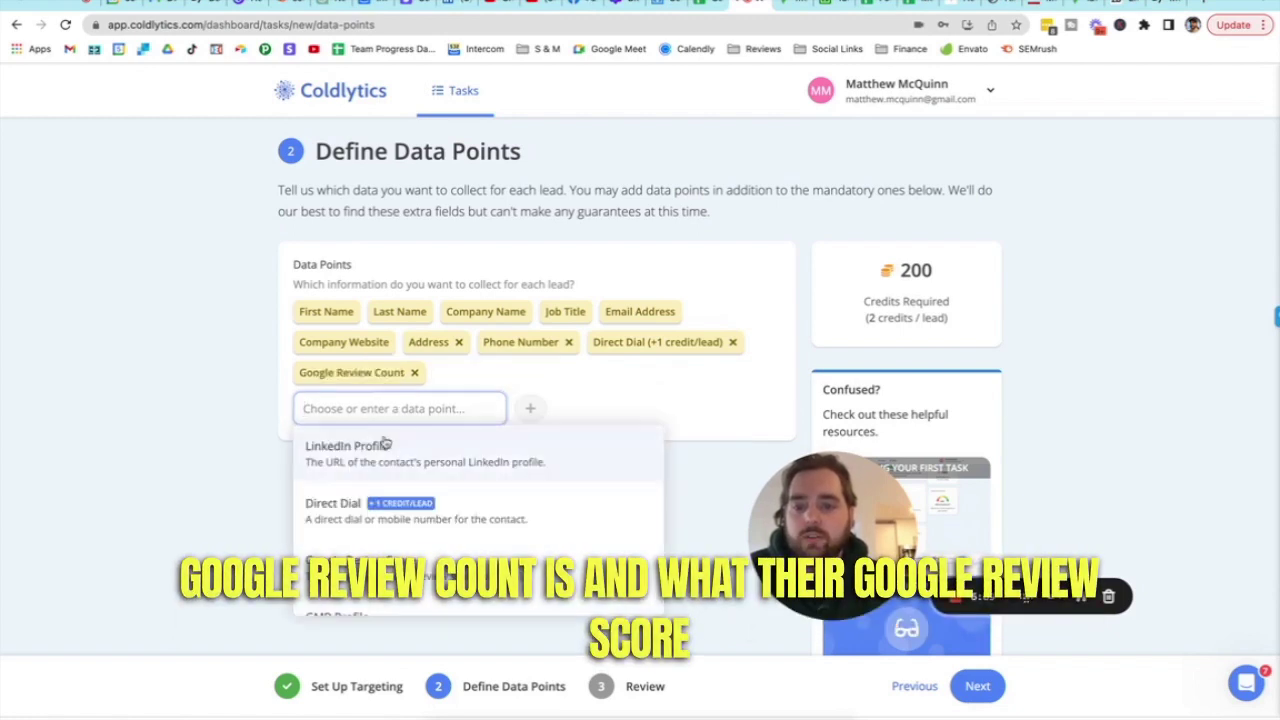
left_click(414, 558)
left_click(398, 400)
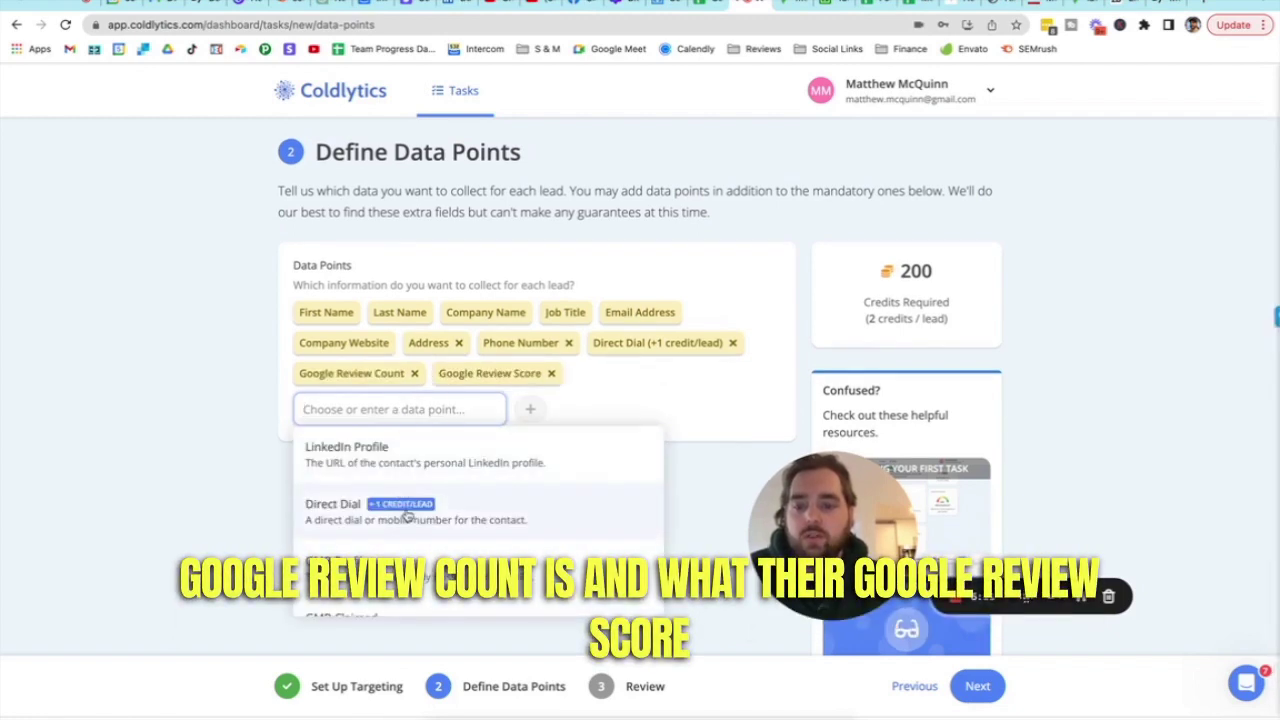
scroll(420, 530, "down", 2)
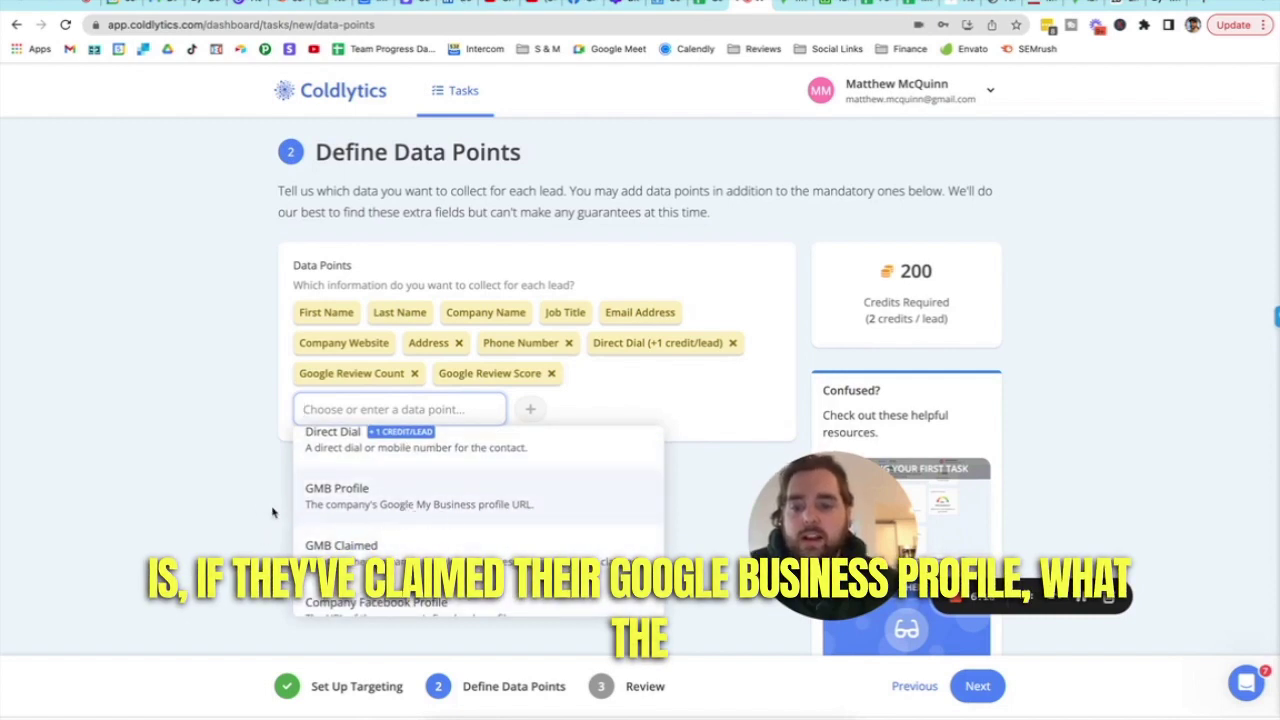
Add Page Speed (ms) to the data points and continue to the Review Task step.
scroll(450, 511, "down", 1)
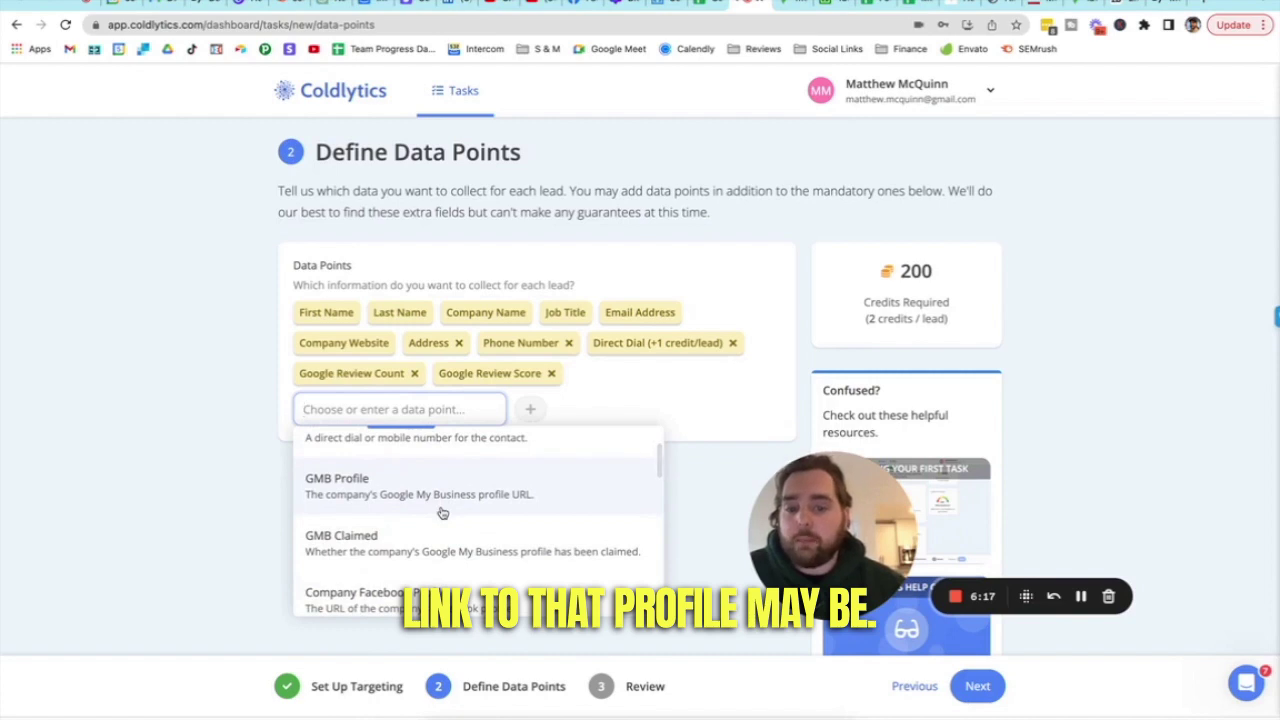
scroll(442, 512, "down", 3)
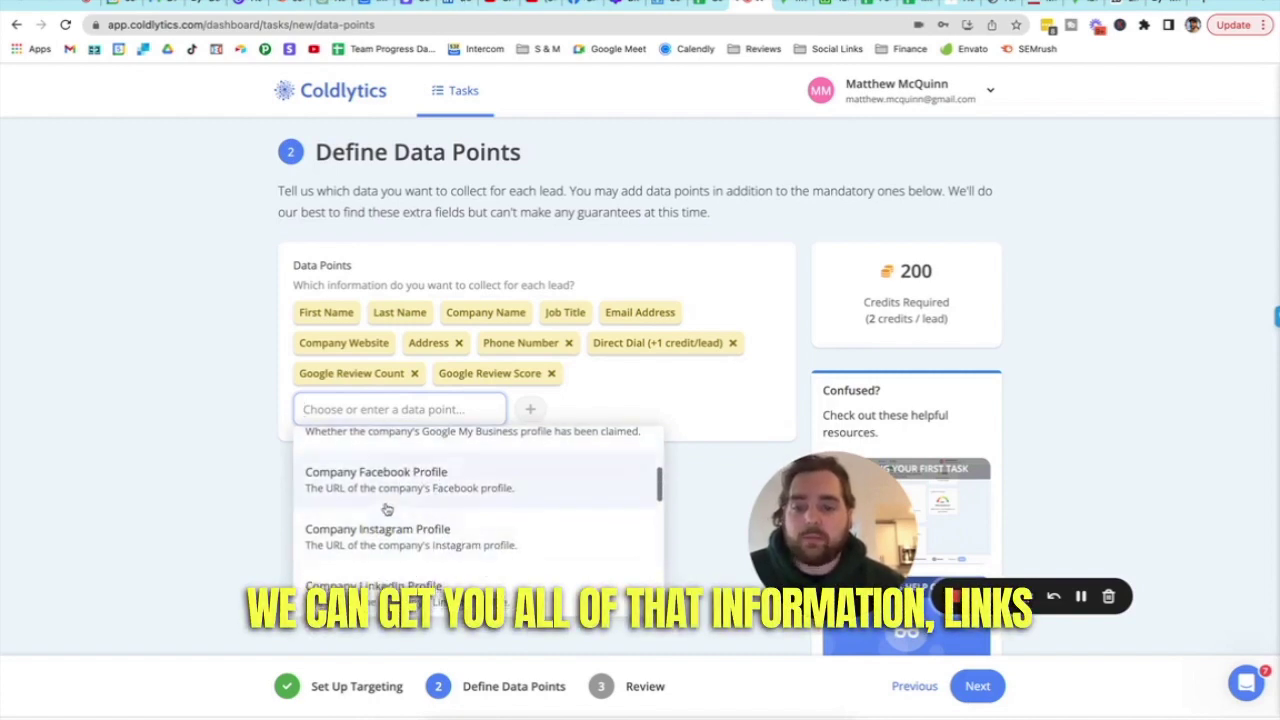
scroll(403, 517, "down", 1)
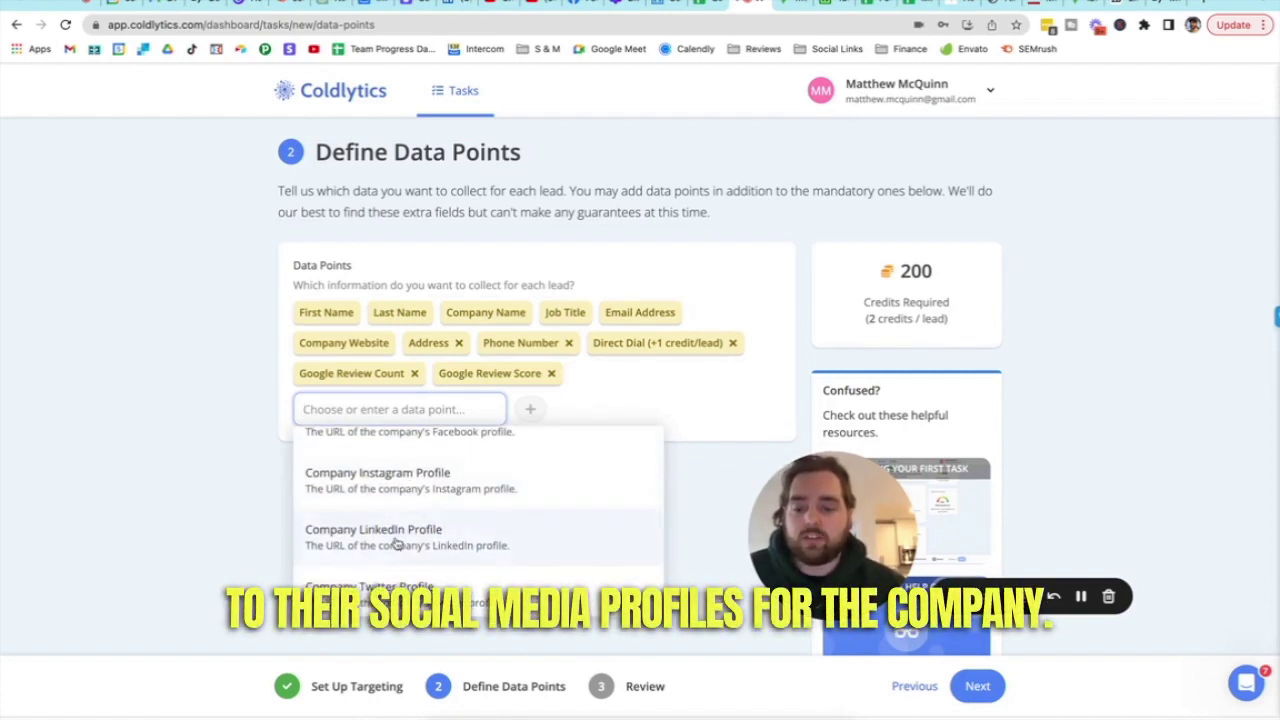
scroll(397, 543, "down", 5)
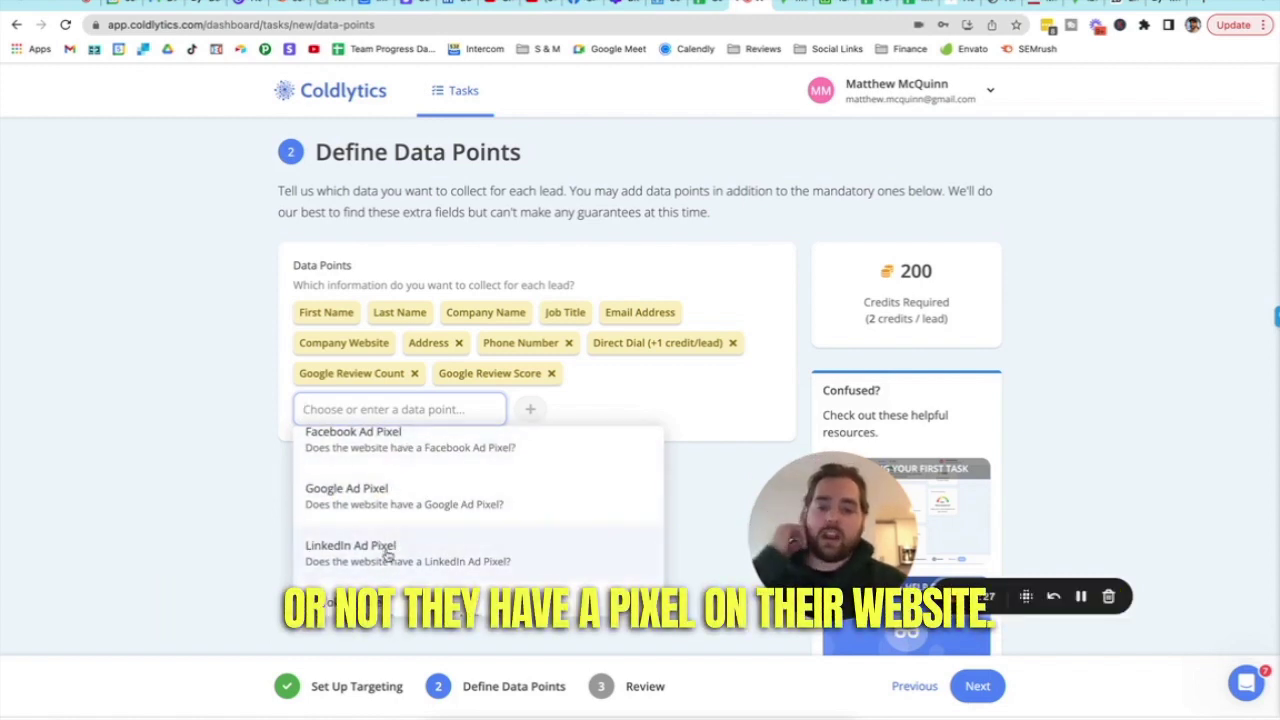
scroll(385, 552, "down", 2)
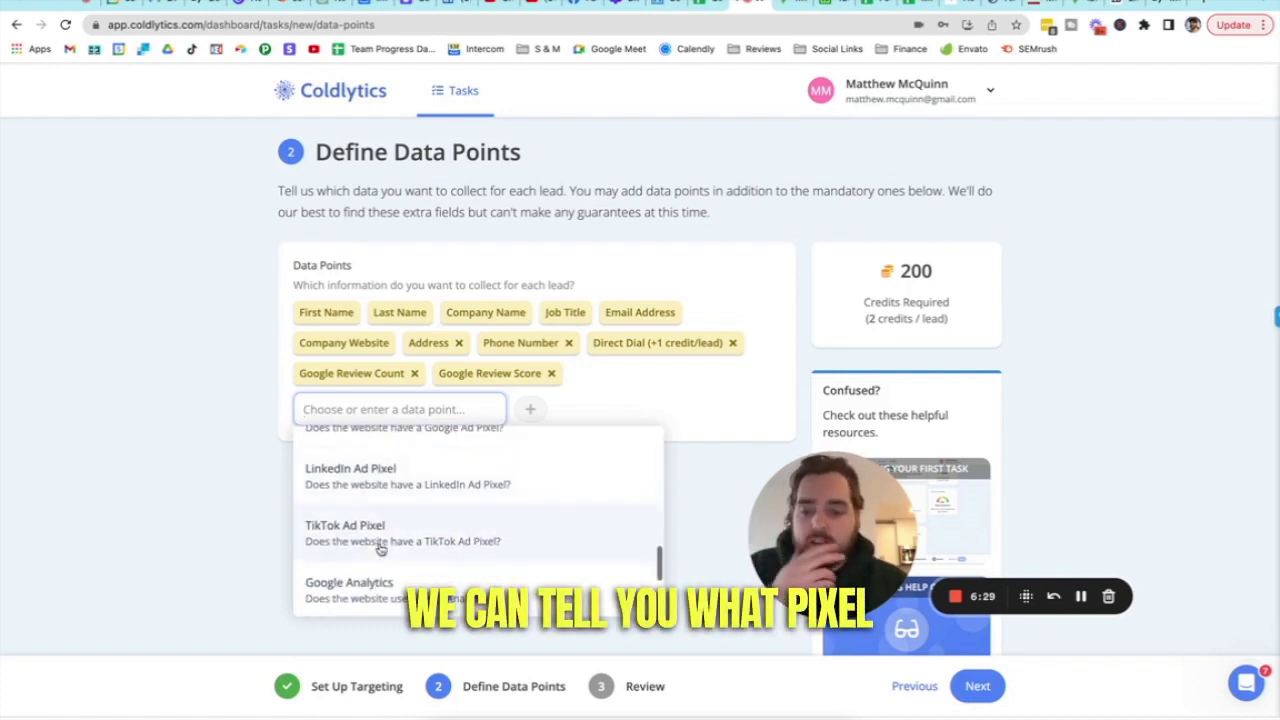
scroll(380, 549, "down", 1)
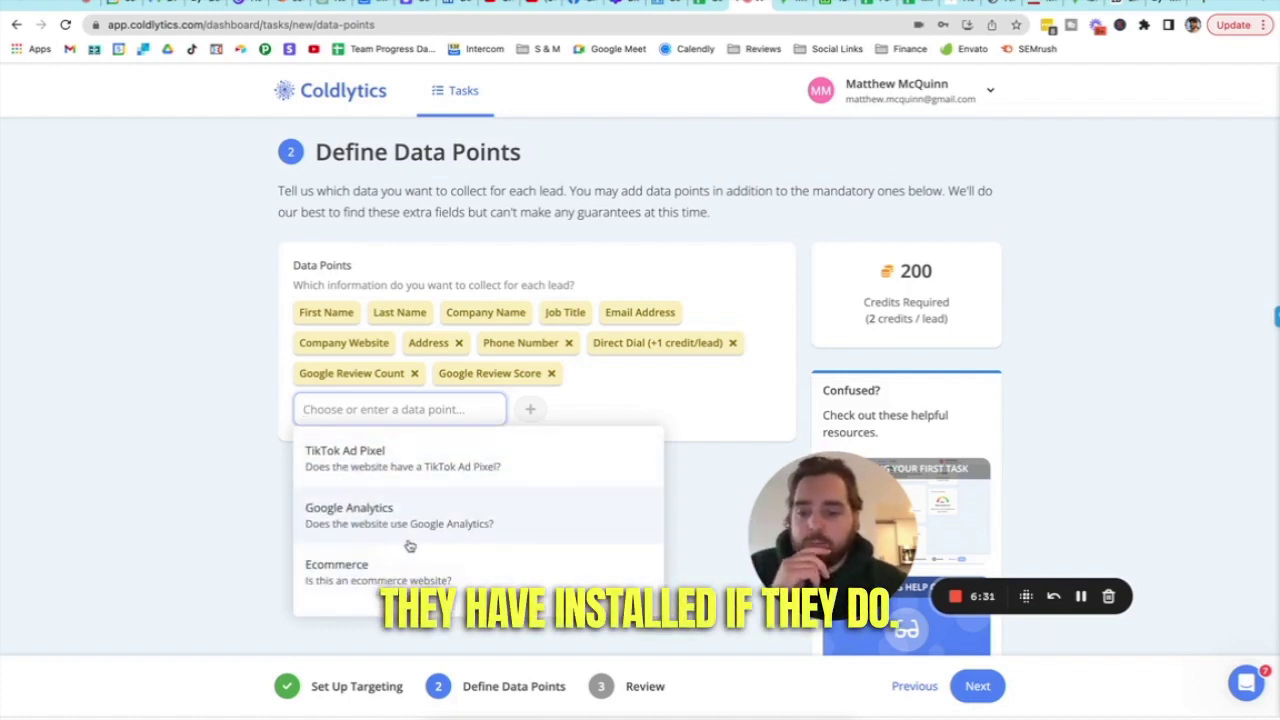
scroll(407, 546, "down", 1)
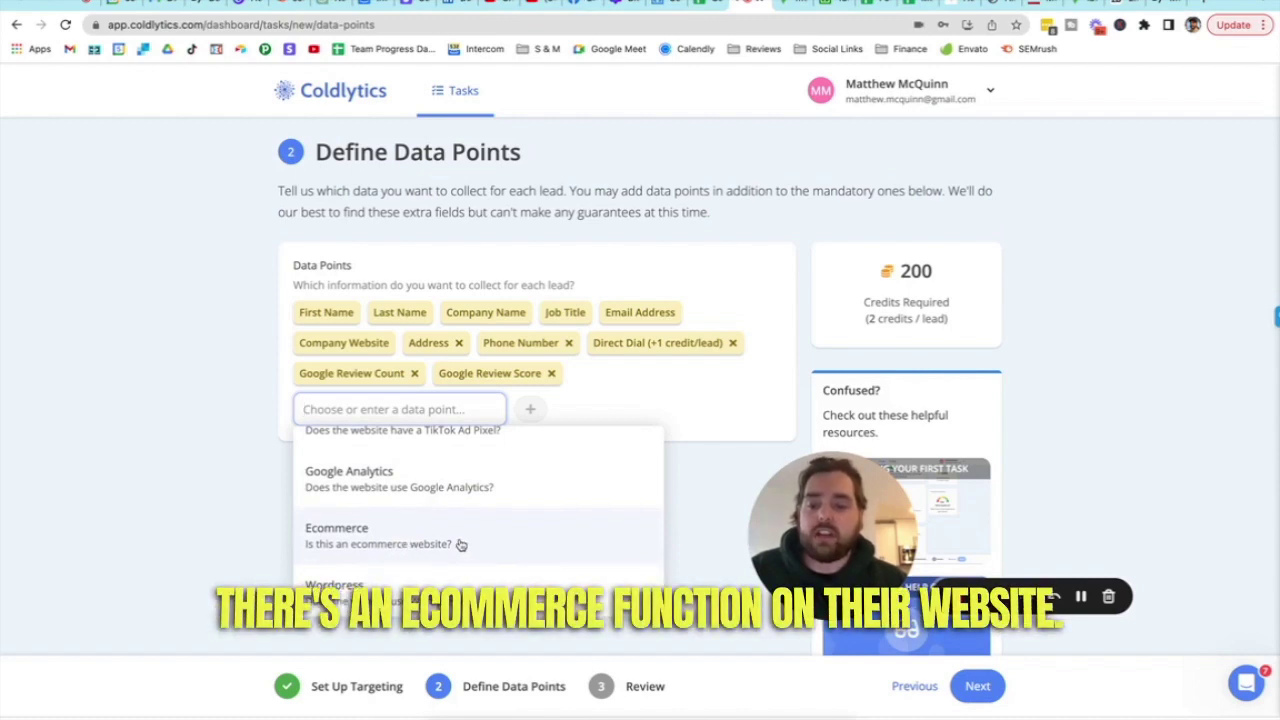
scroll(461, 544, "down", 1)
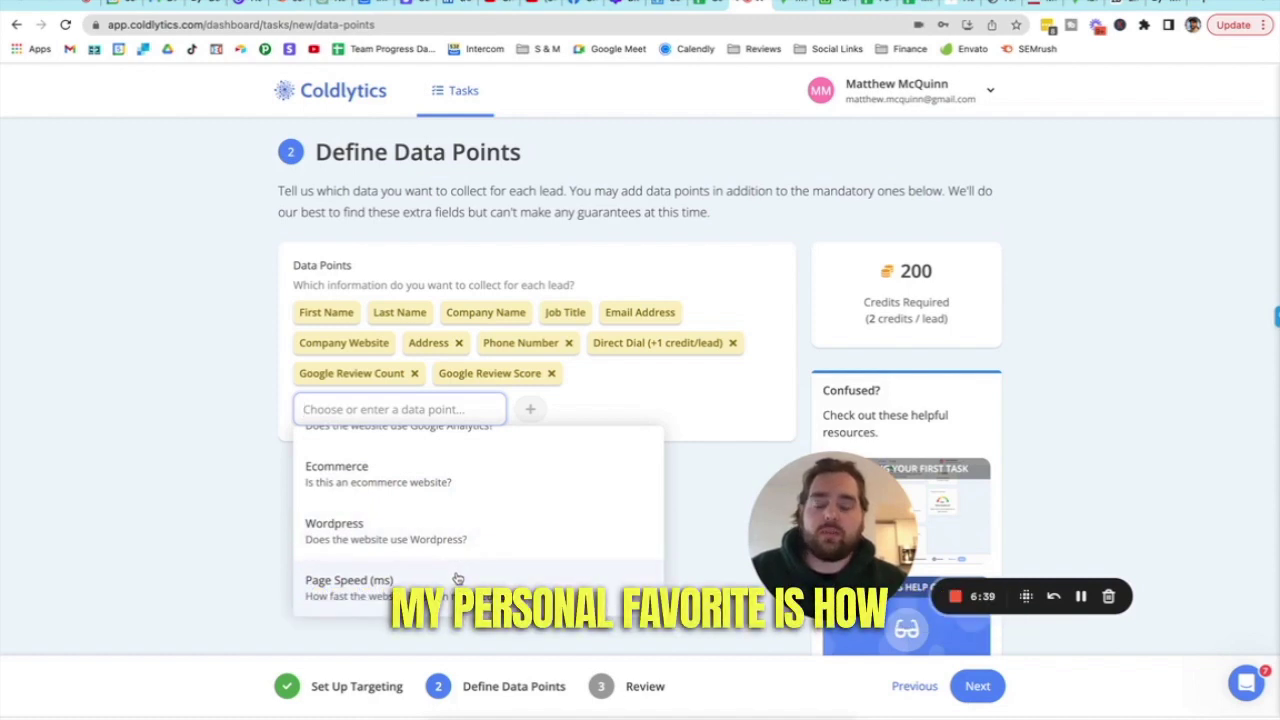
left_click(457, 578)
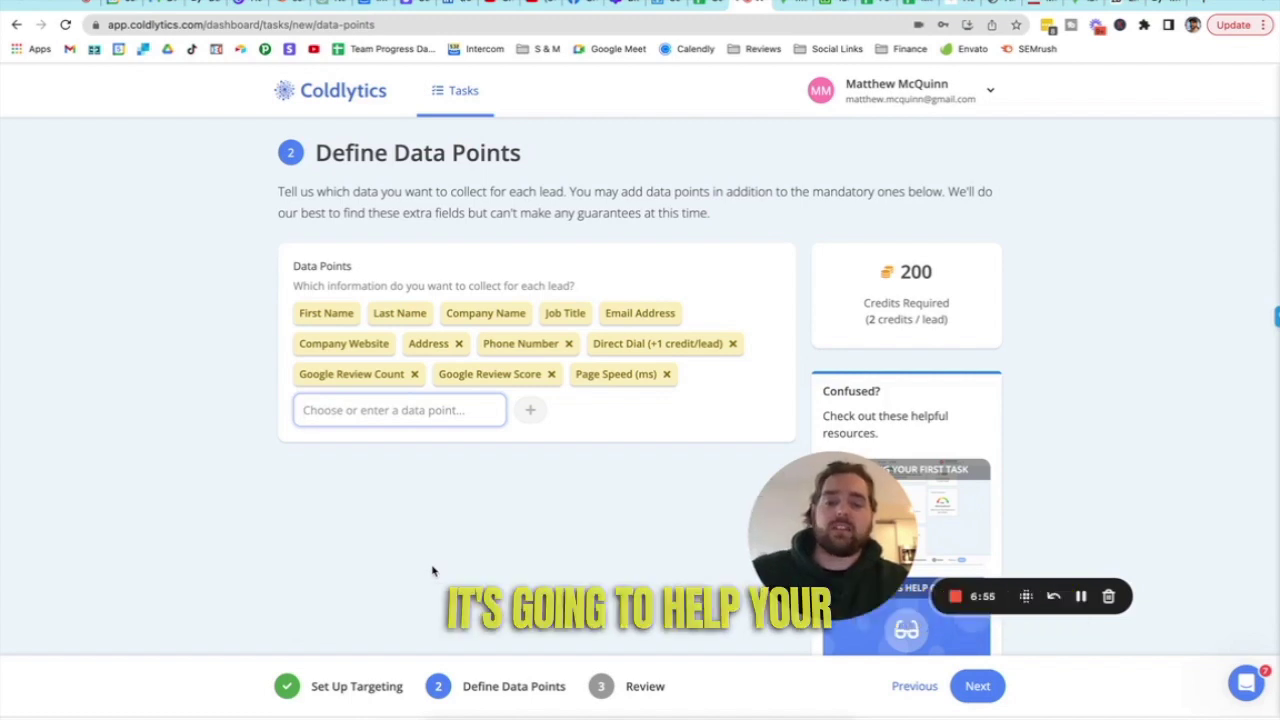
left_click(432, 570)
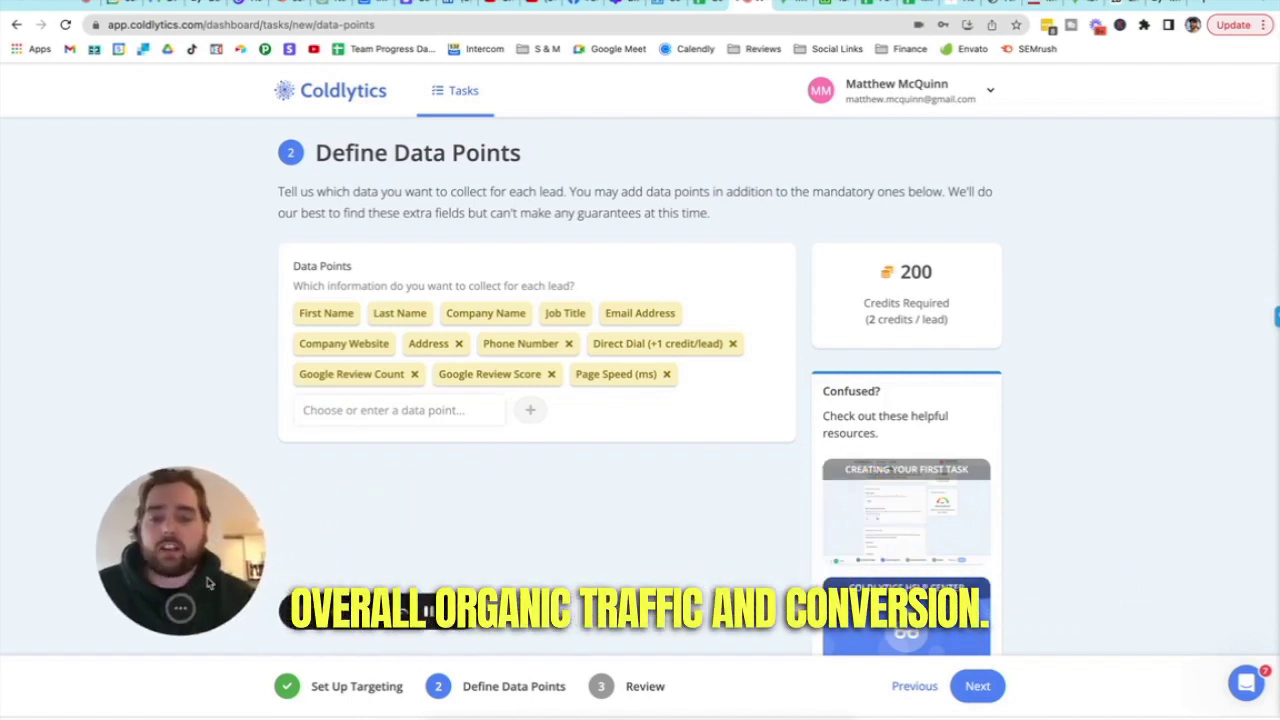
left_click(977, 688)
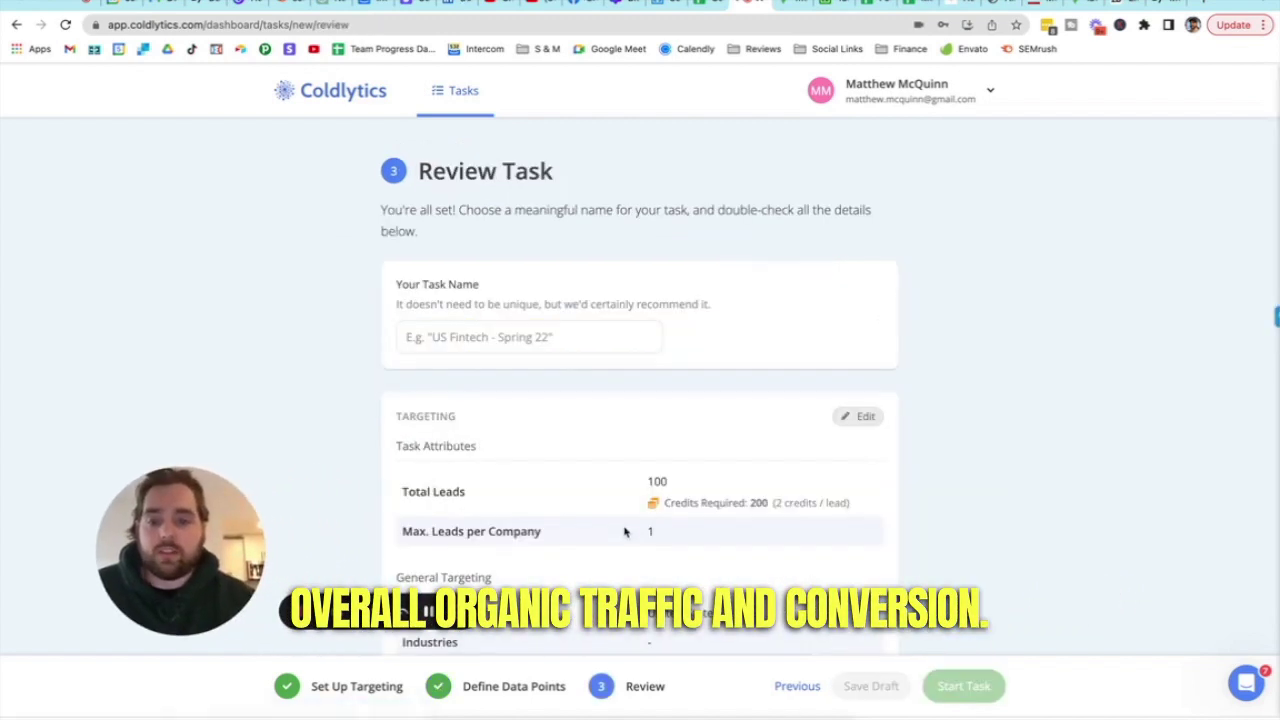
Name the task "med spa's in fl" and save it as a draft without launching.
left_click(523, 341)
type("med spa's in fl")
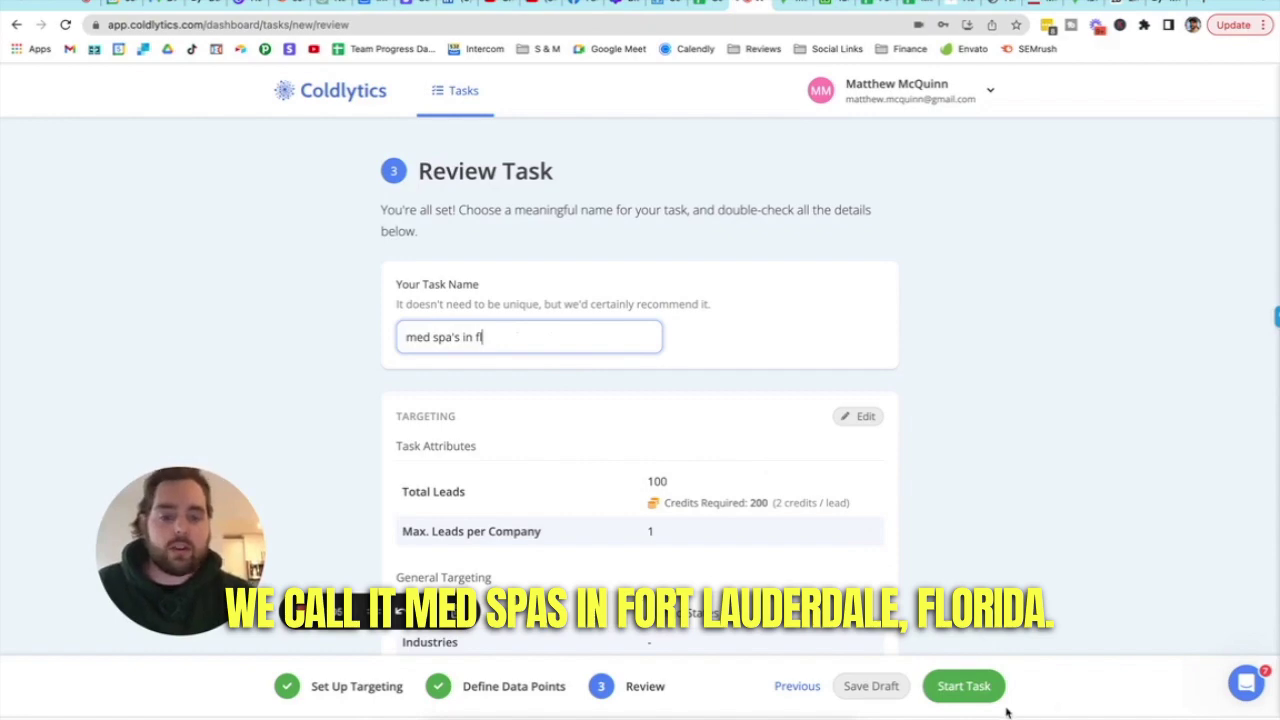
left_click(966, 686)
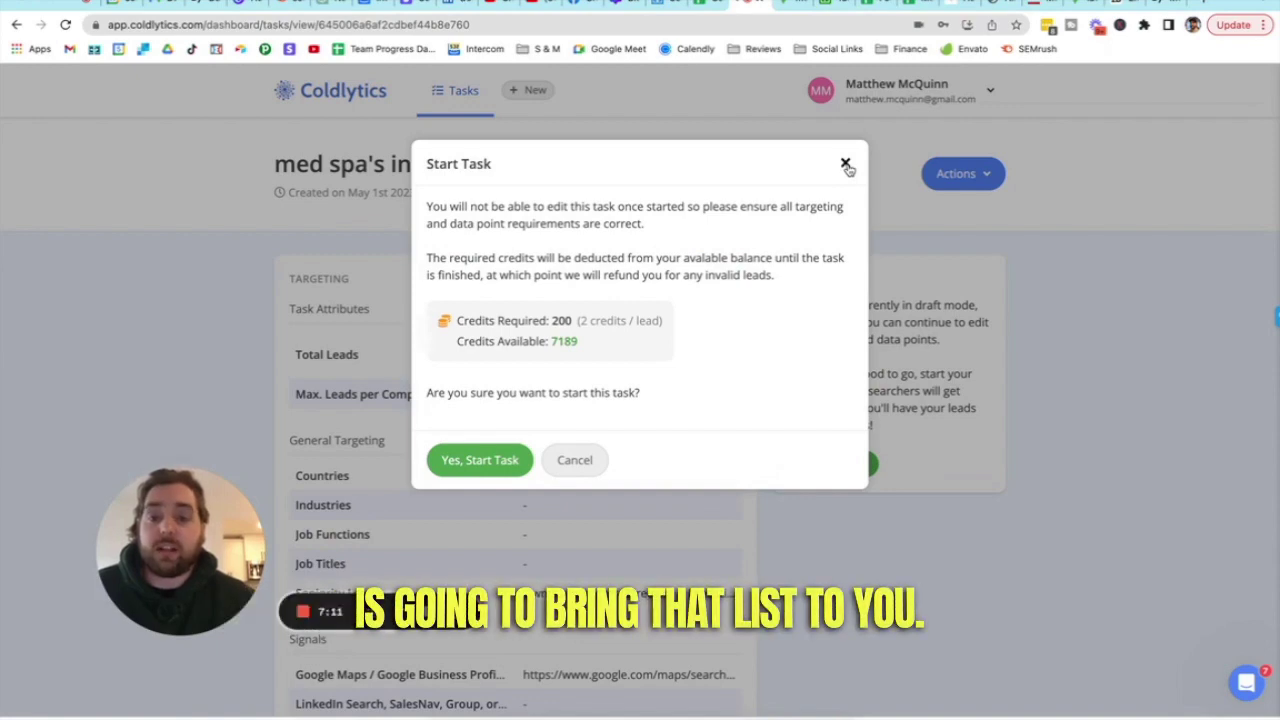
left_click(845, 164)
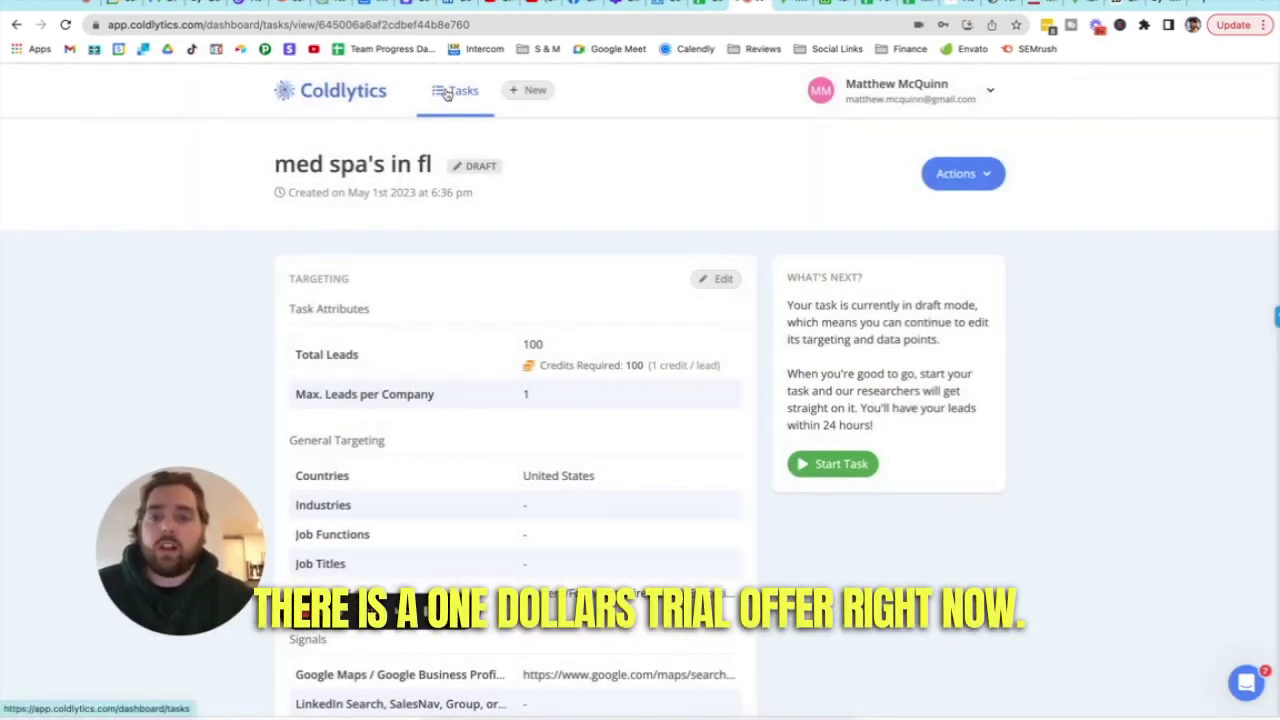
Return to the task list, check the account's credits, and open the support chat.
left_click(368, 97)
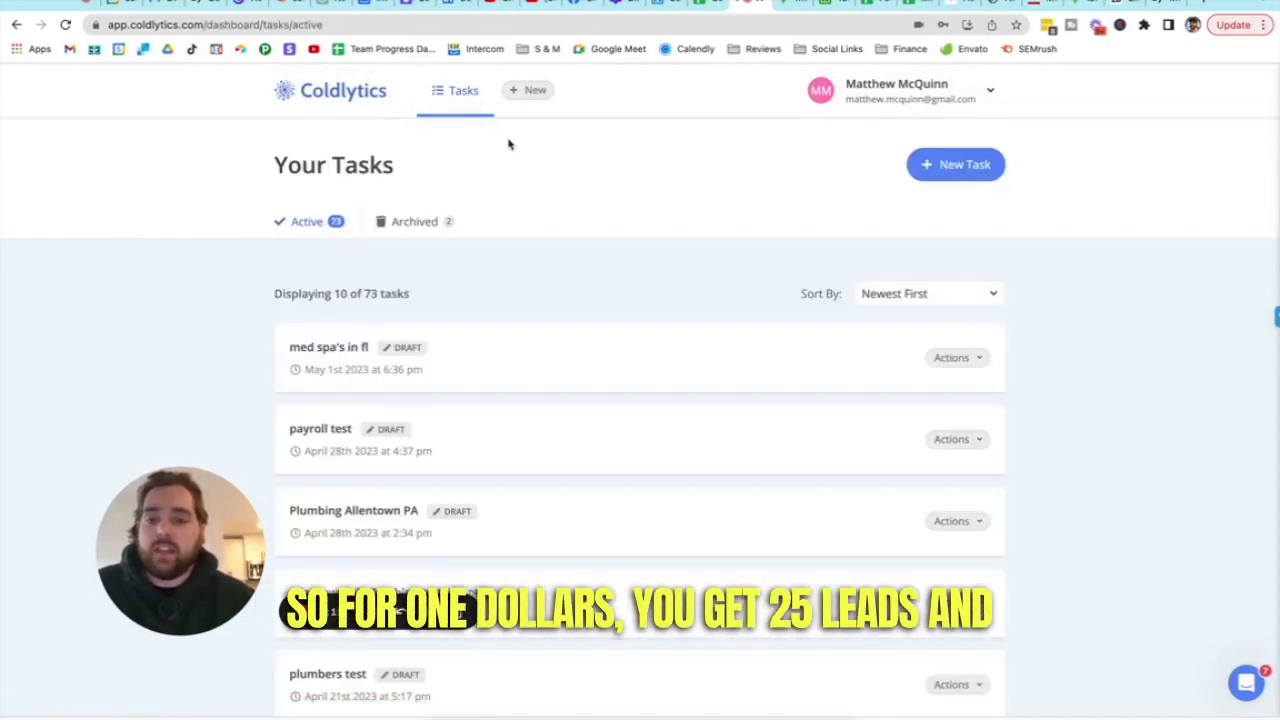
left_click(917, 97)
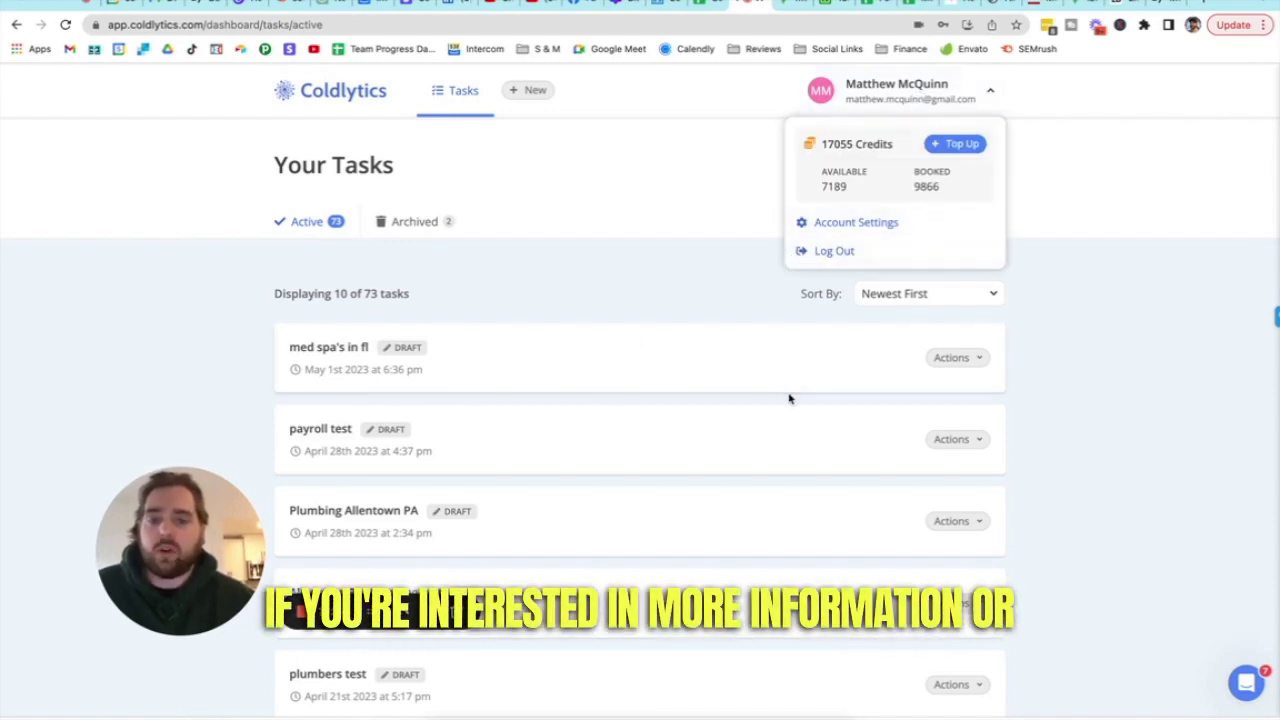
left_click(1244, 686)
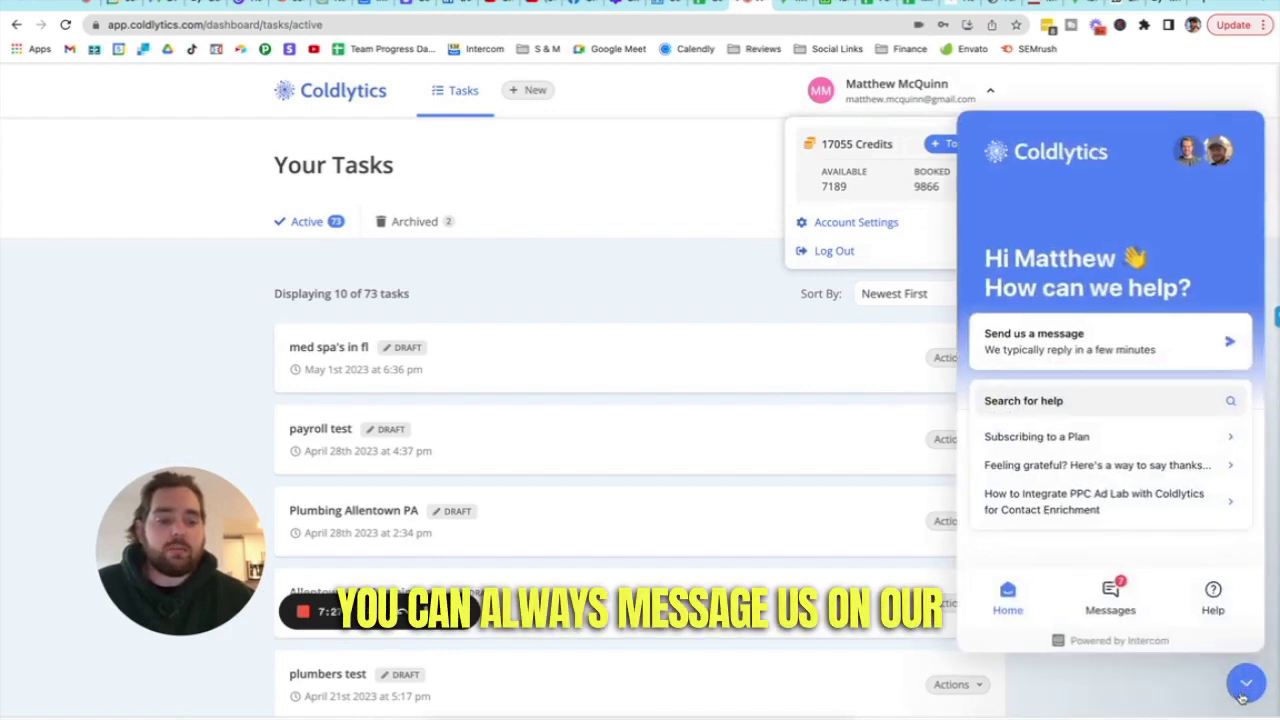